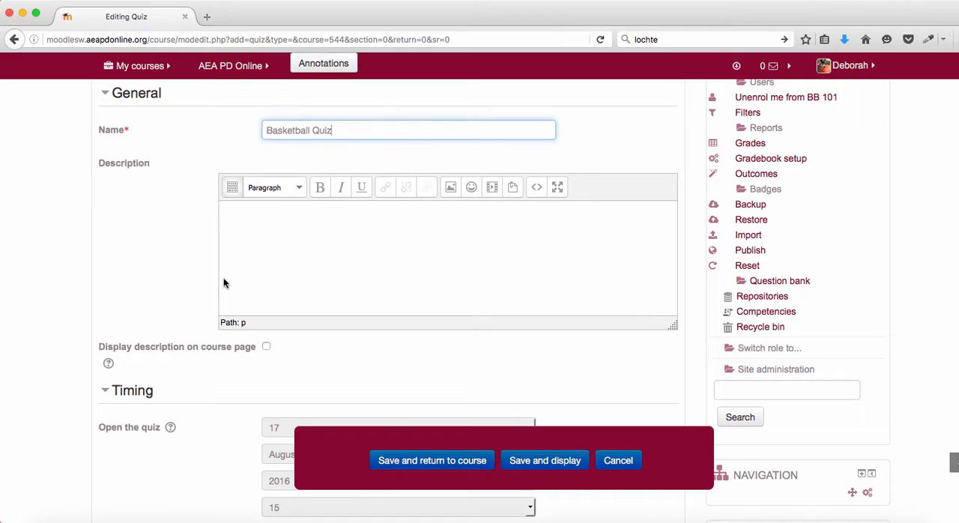
# - Enter "Answer the questions." as the quiz description and look over the Timing settings
pyautogui.write('Answer the questions.')
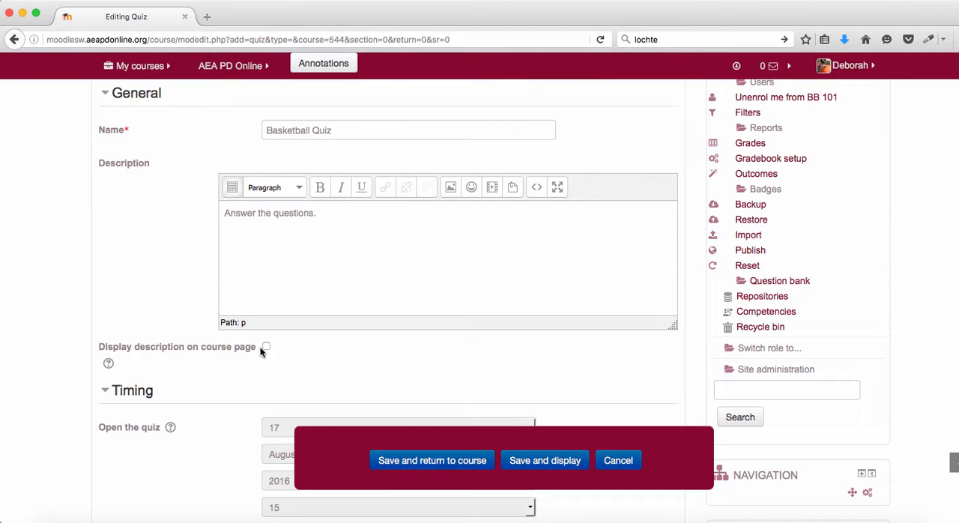
pyautogui.scroll(-5, 261, 353)
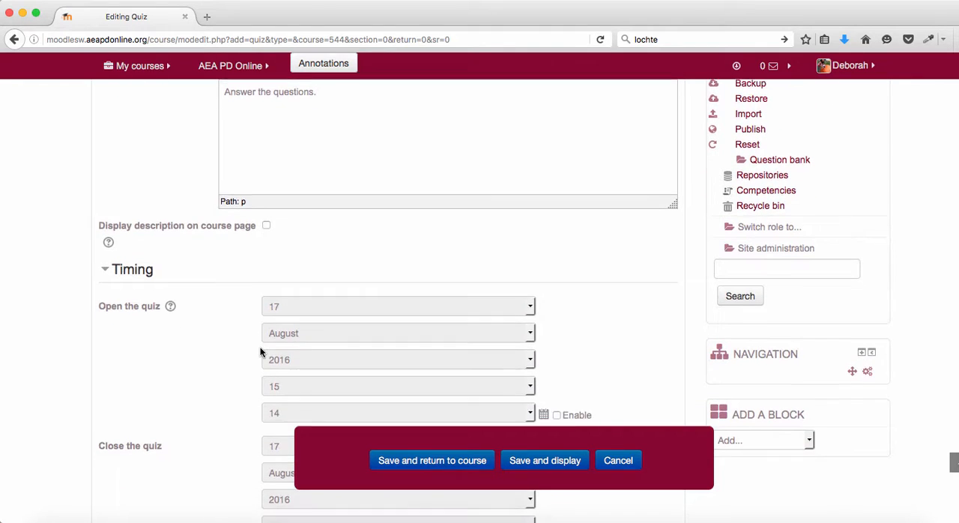
pyautogui.scroll(-2, 261, 352)
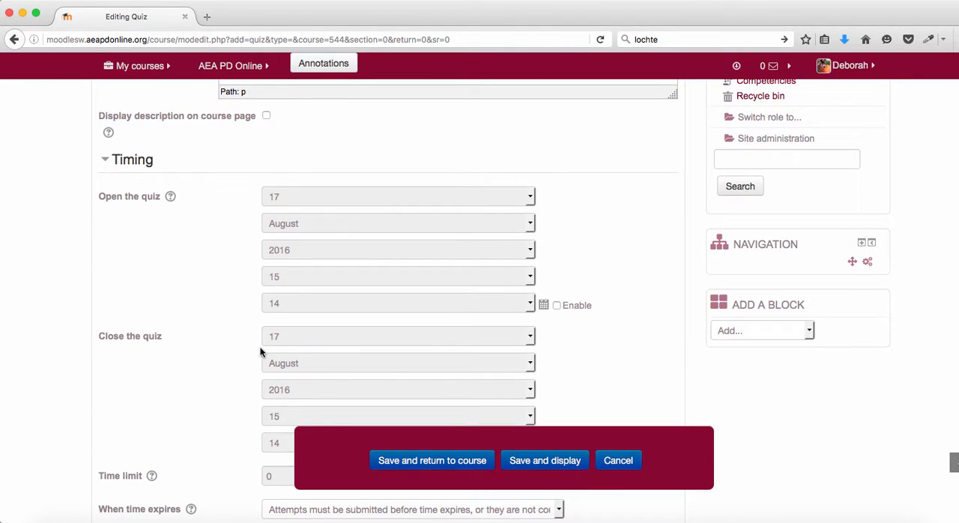
pyautogui.scroll(-4, 261, 353)
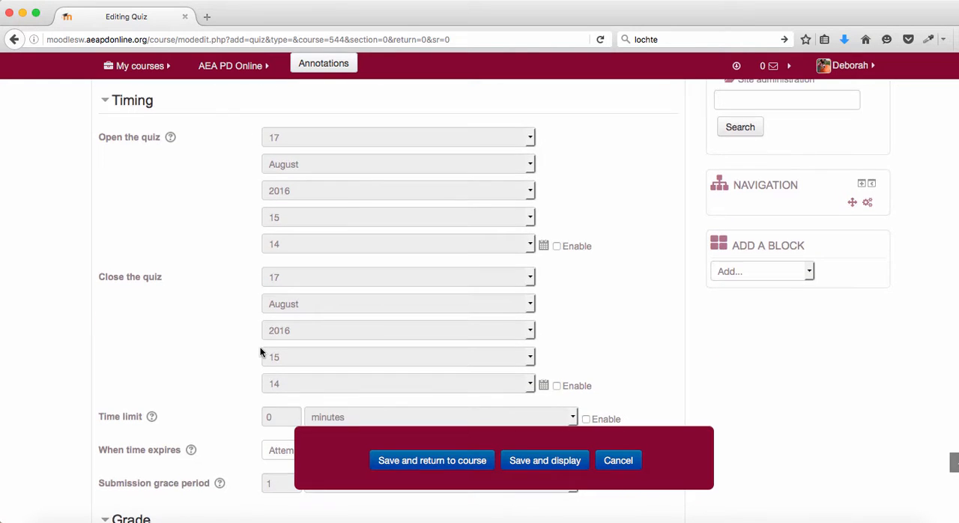
pyautogui.scroll(-1, 261, 352)
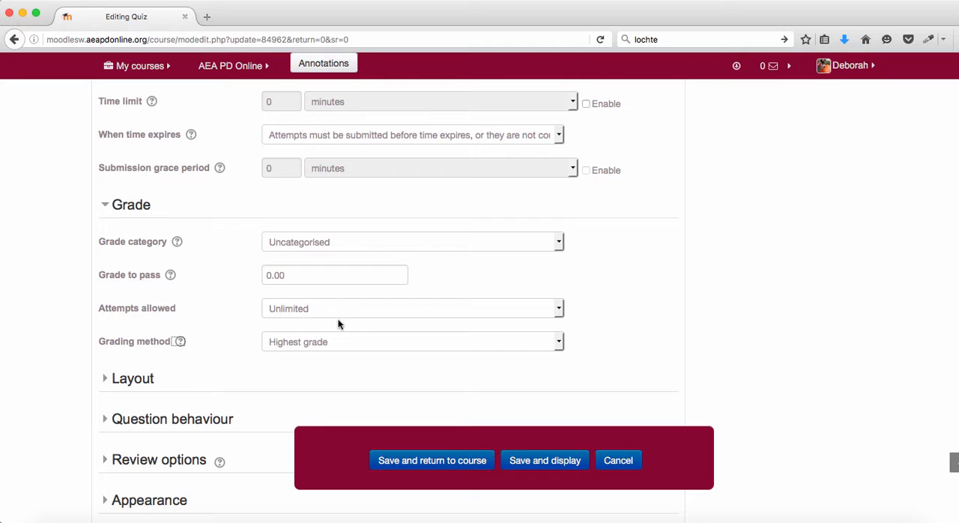
# - Review the available choices for attempts allowed and grading method, including the help text on grading method
pyautogui.click(559, 309)
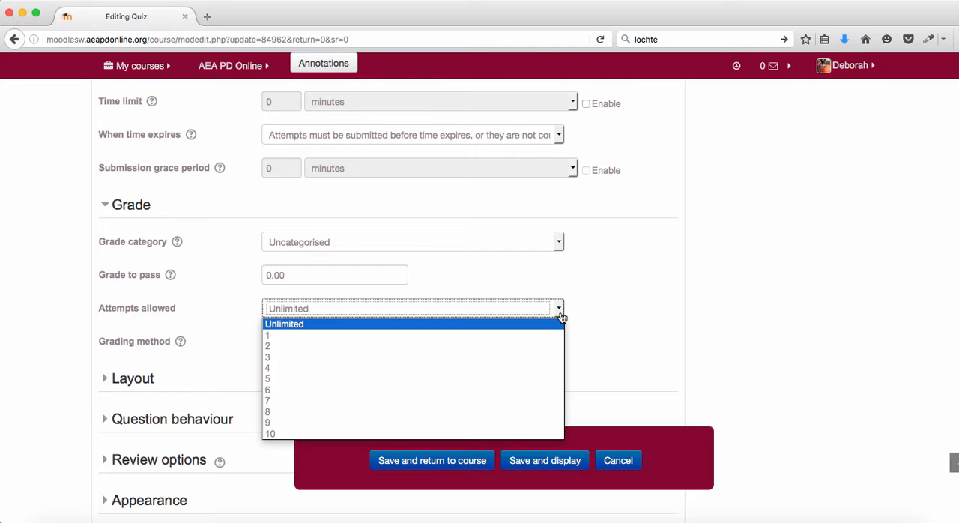
pyautogui.click(225, 326)
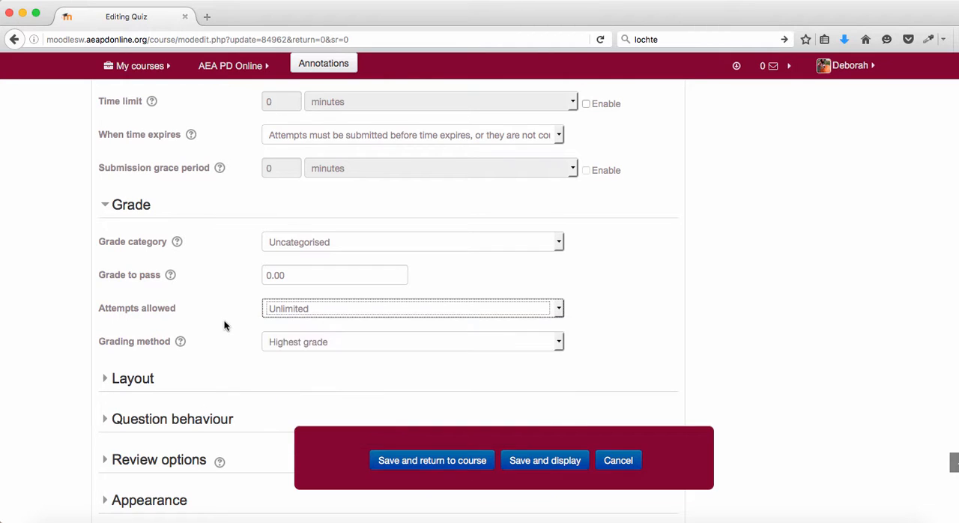
pyautogui.click(181, 343)
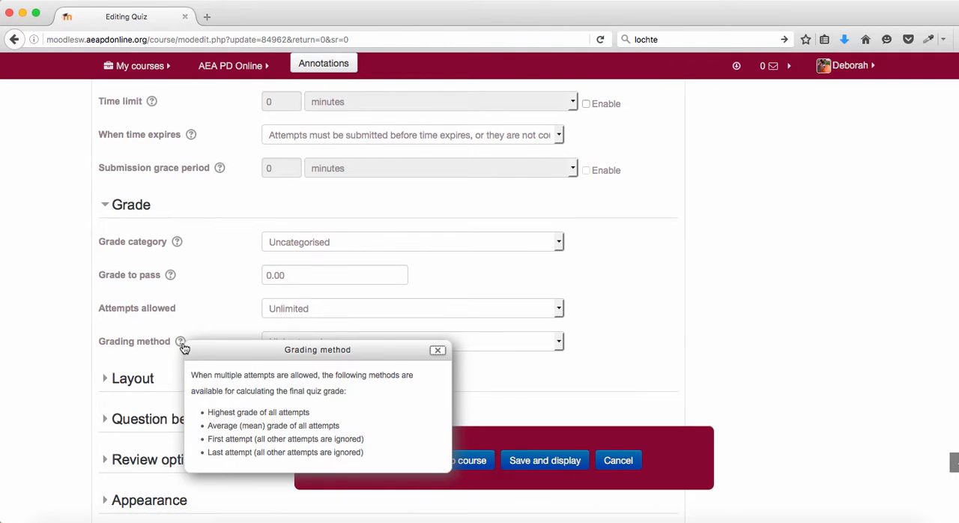
pyautogui.press('Escape')
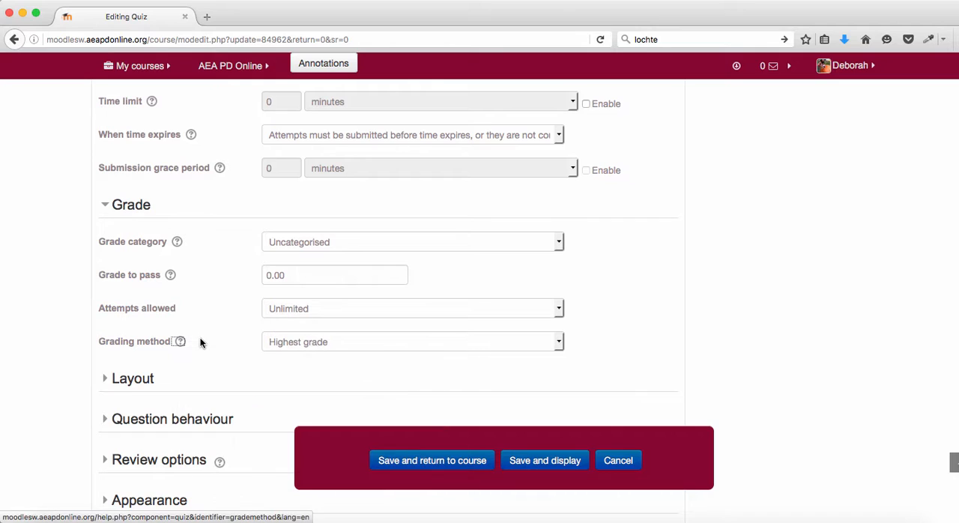
pyautogui.click(553, 347)
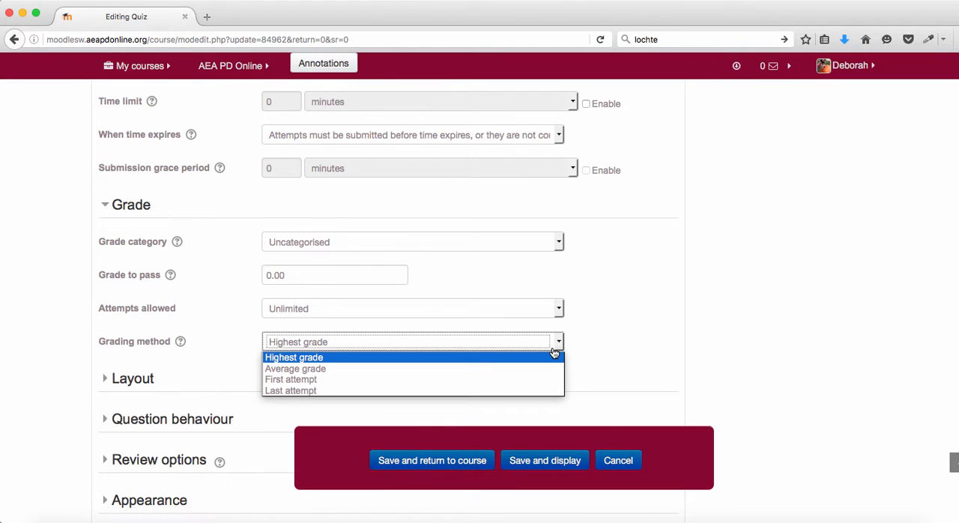
pyautogui.click(617, 351)
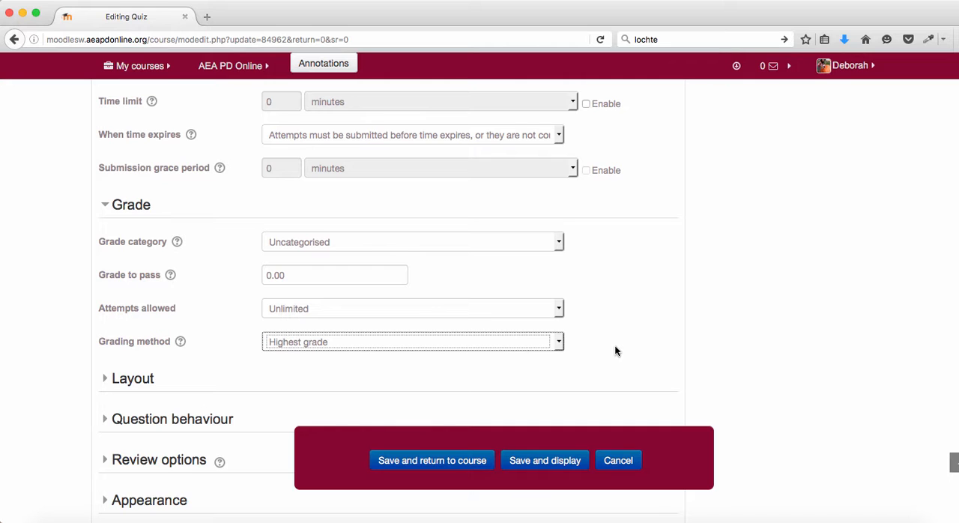
# - Expand the Layout section and examine the choices for how often a new page starts
pyautogui.scroll(-3, 616, 351)
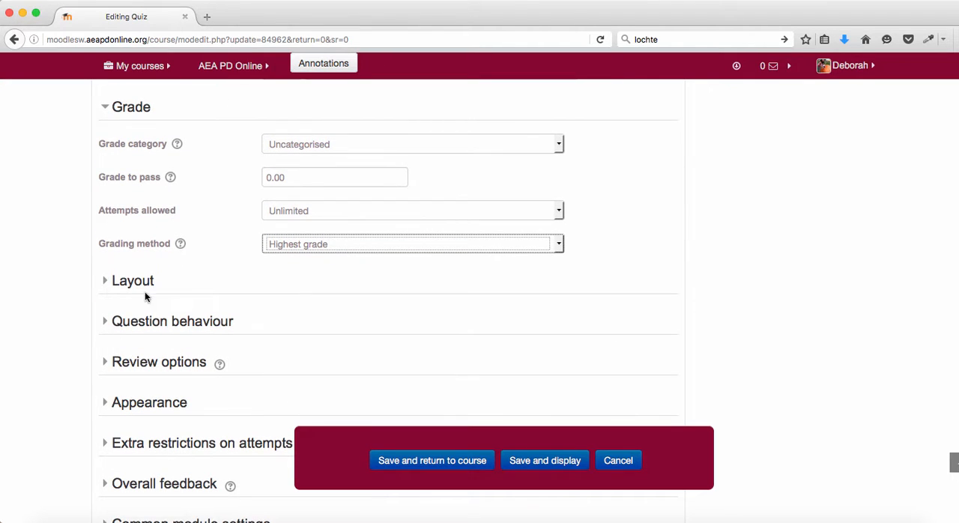
pyautogui.click(105, 282)
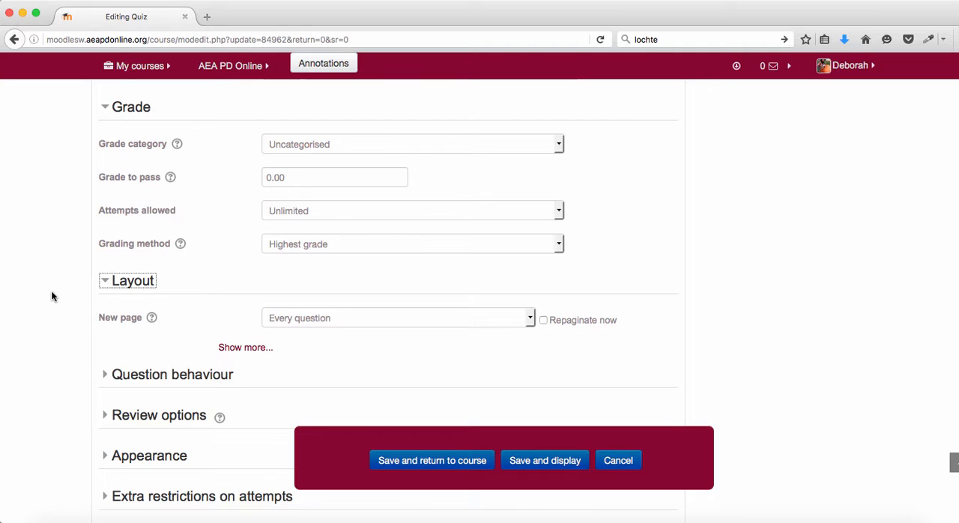
pyautogui.click(530, 321)
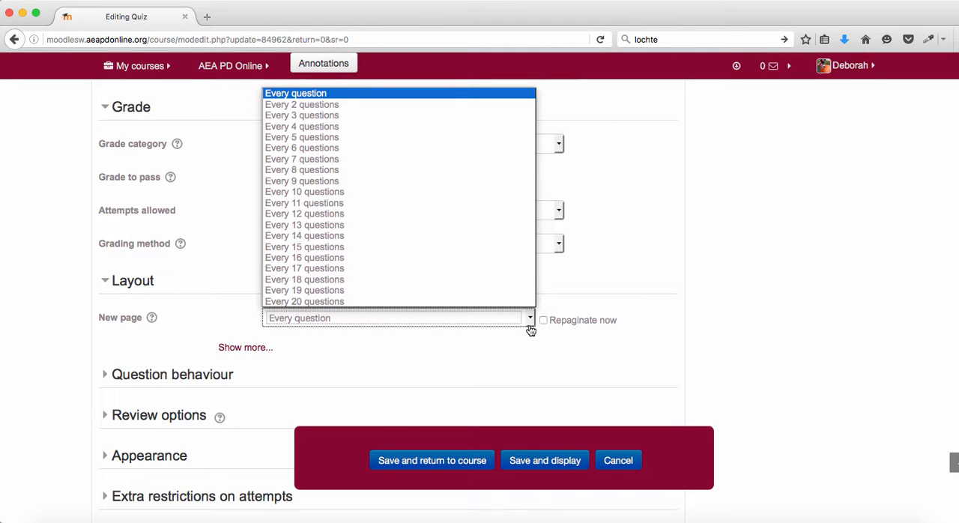
pyautogui.click(60, 330)
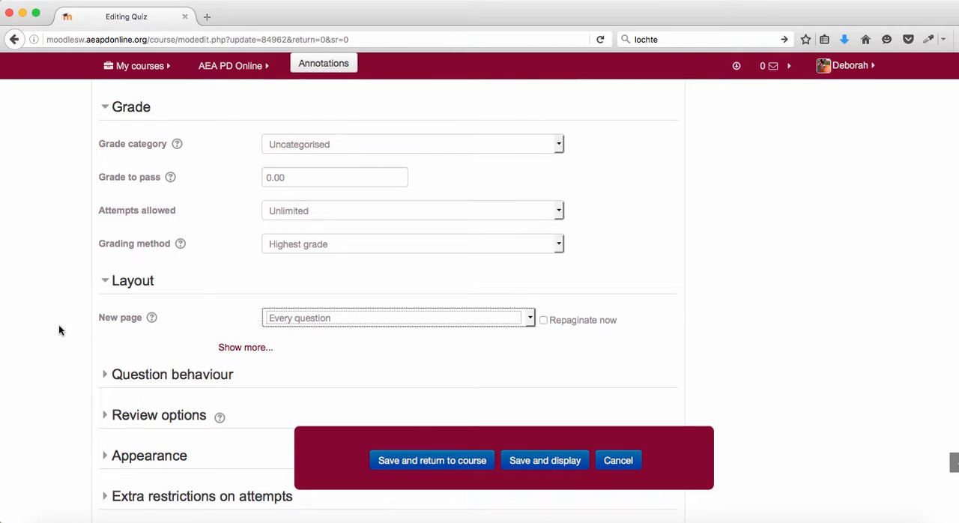
# - Expand the Question behaviour section to examine how questions behave, and open the Review options section
pyautogui.click(102, 376)
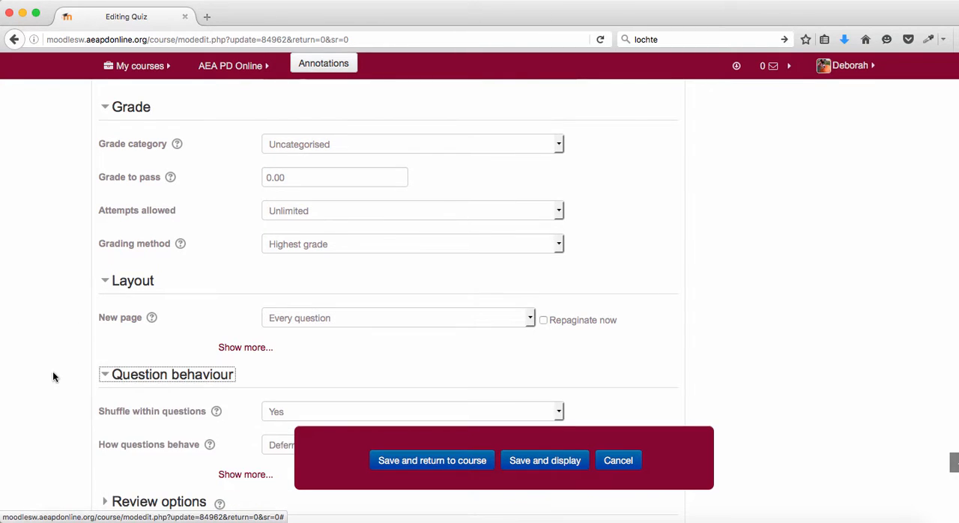
pyautogui.scroll(-5, 52, 374)
pyautogui.scroll(-1, 52, 373)
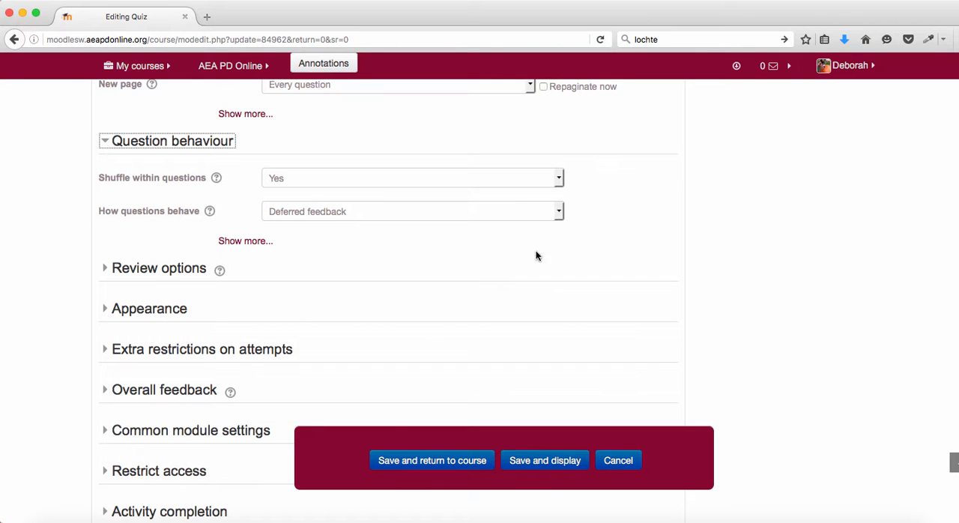
pyautogui.click(560, 217)
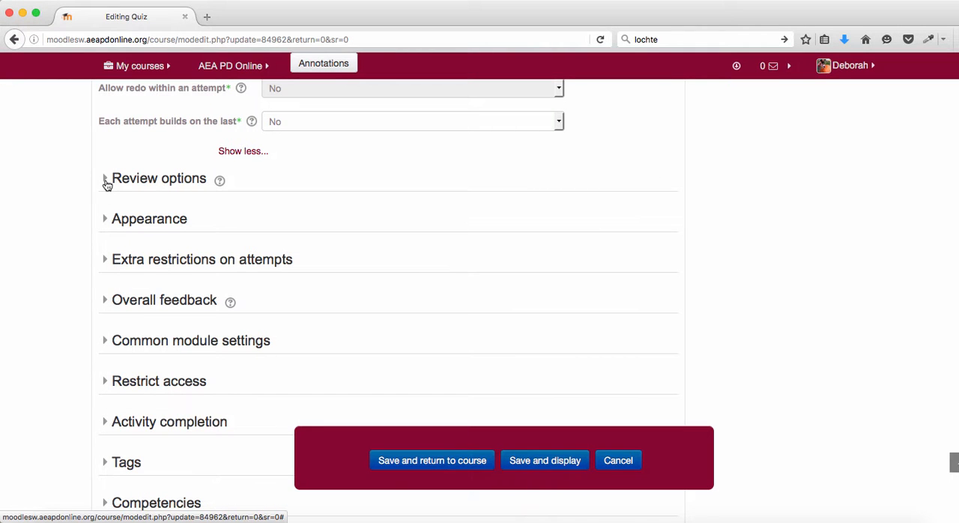
pyautogui.click(106, 180)
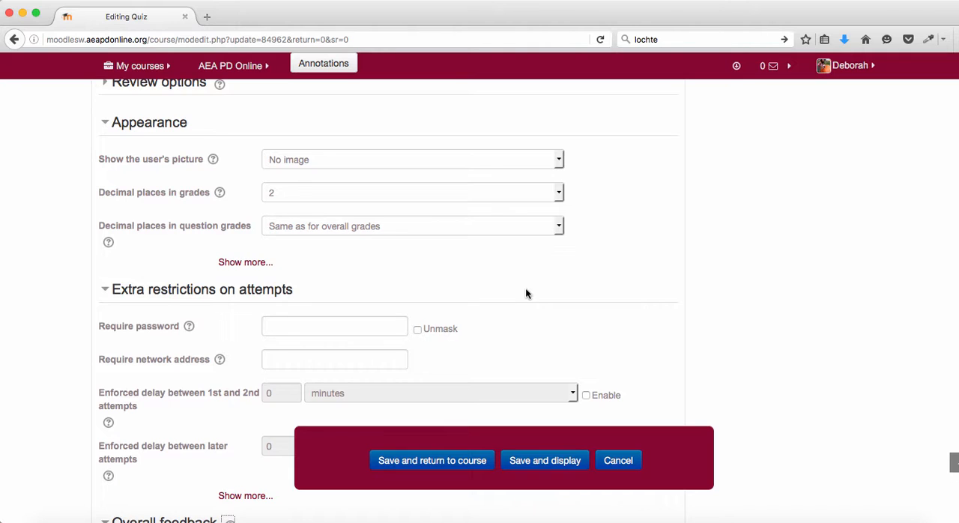
# - Add three more feedback fields to the quiz's Overall feedback section
pyautogui.scroll(-4, 368, 264)
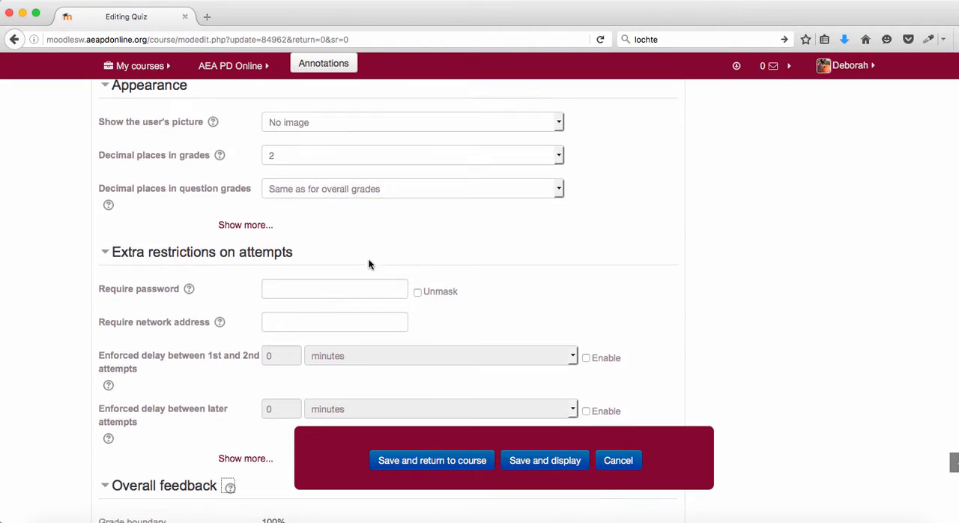
pyautogui.scroll(-1, 369, 264)
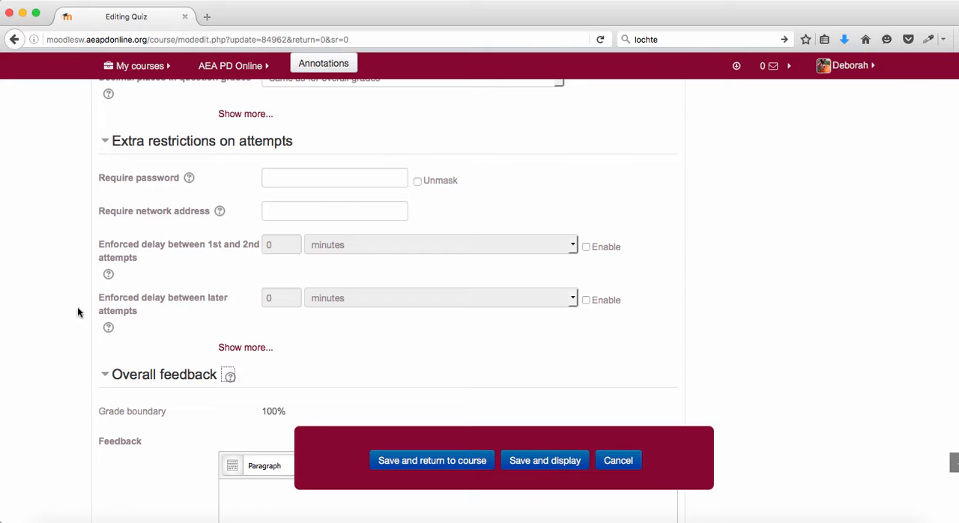
pyautogui.scroll(-4, 73, 315)
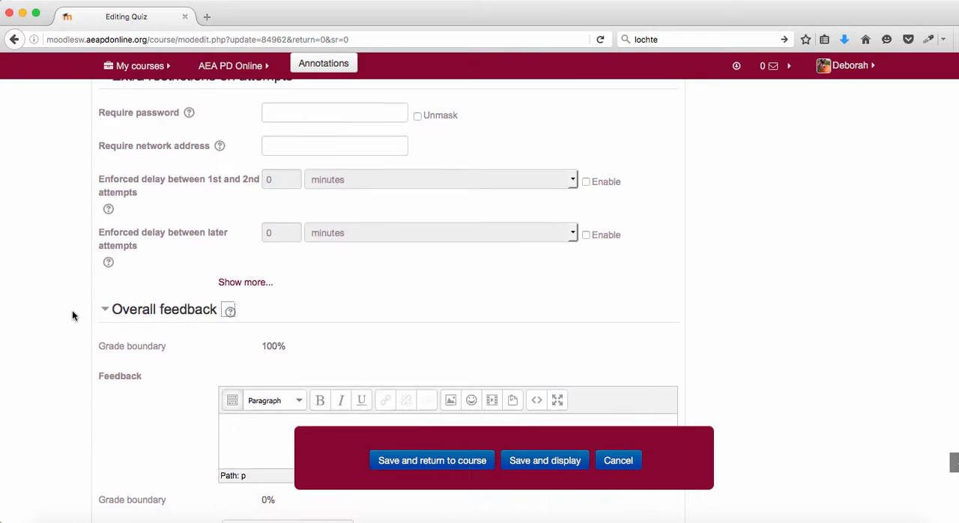
pyautogui.scroll(-4, 72, 315)
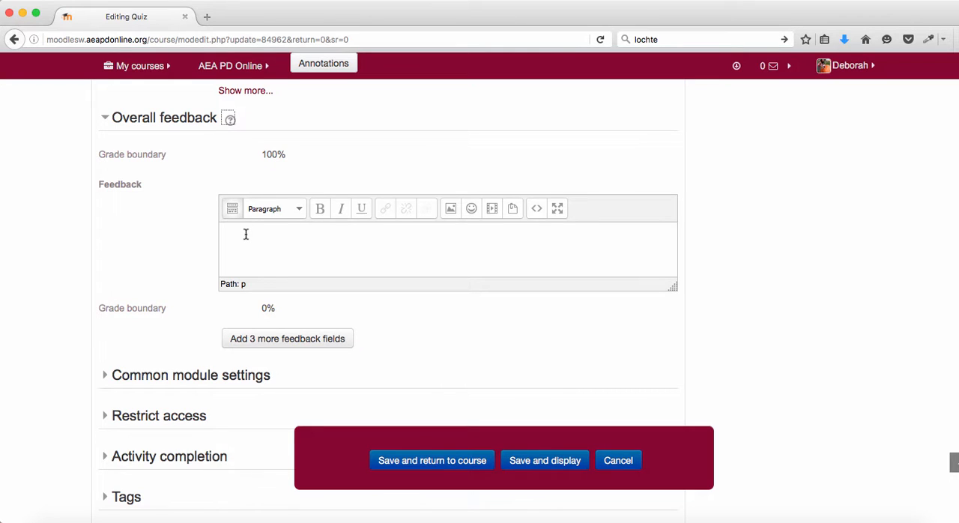
pyautogui.click(240, 339)
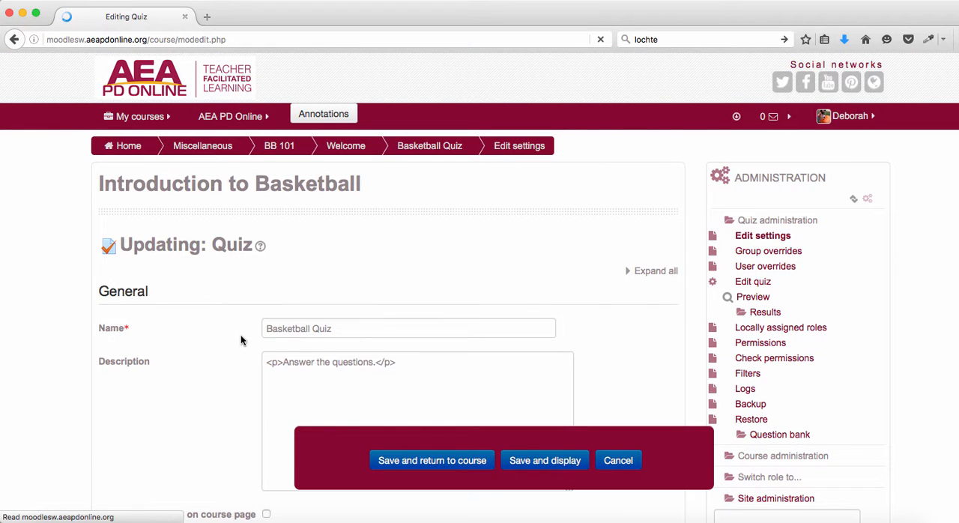
# - Set the first two blank grade boundaries in Overall feedback to 90 and 80
pyautogui.scroll(-20, 241, 339)
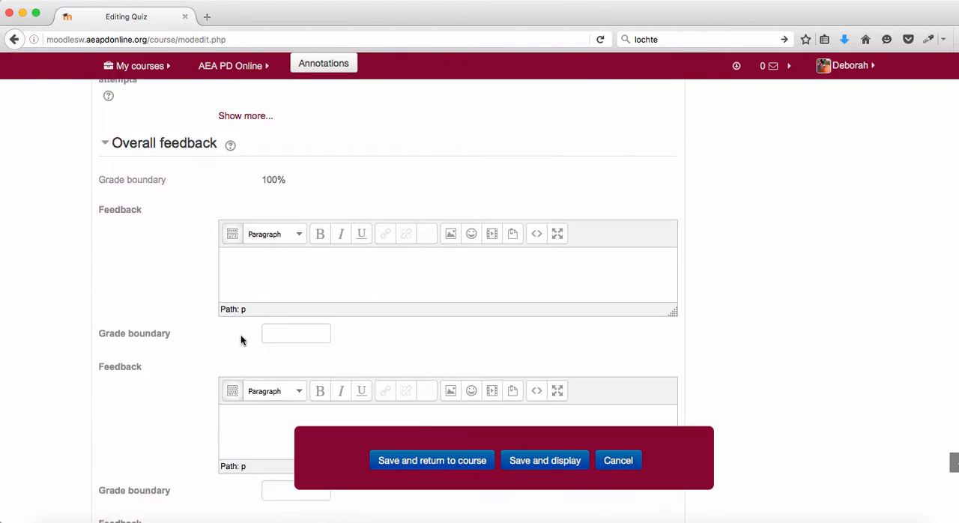
pyautogui.scroll(-3, 241, 335)
pyautogui.click(275, 234)
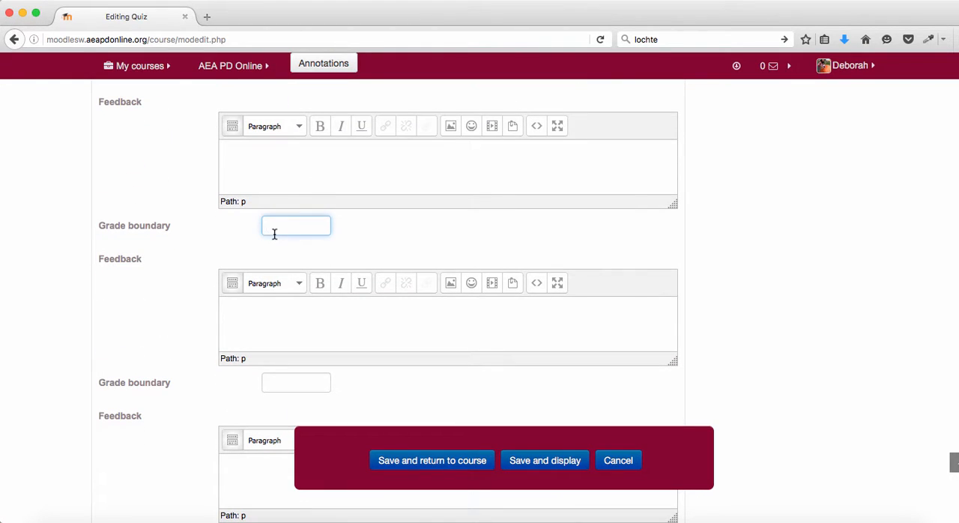
pyautogui.write('90')
pyautogui.scroll(-3, 180, 346)
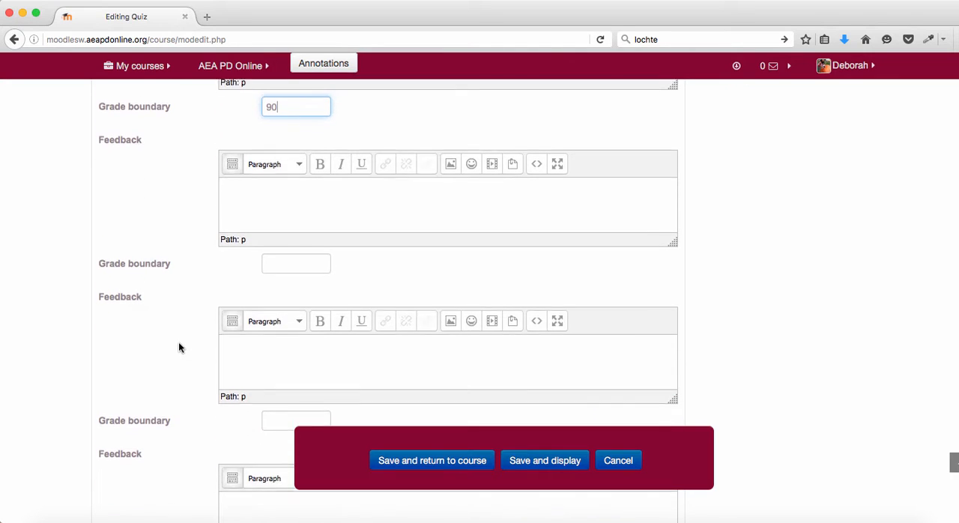
pyautogui.click(278, 265)
pyautogui.write('8')
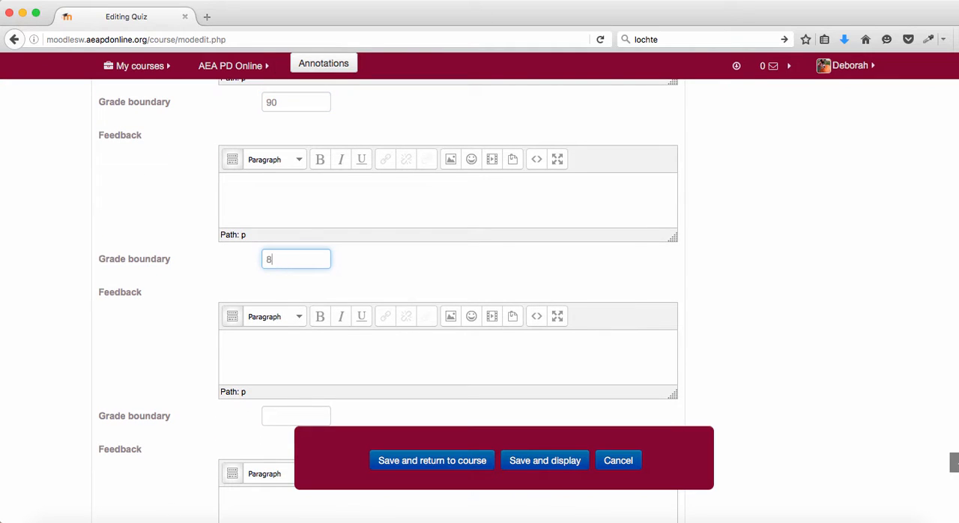
pyautogui.write('0')
# - Save the quiz settings, return to the course page and view the Welcome topic's activity list
pyautogui.scroll(-3, 163, 336)
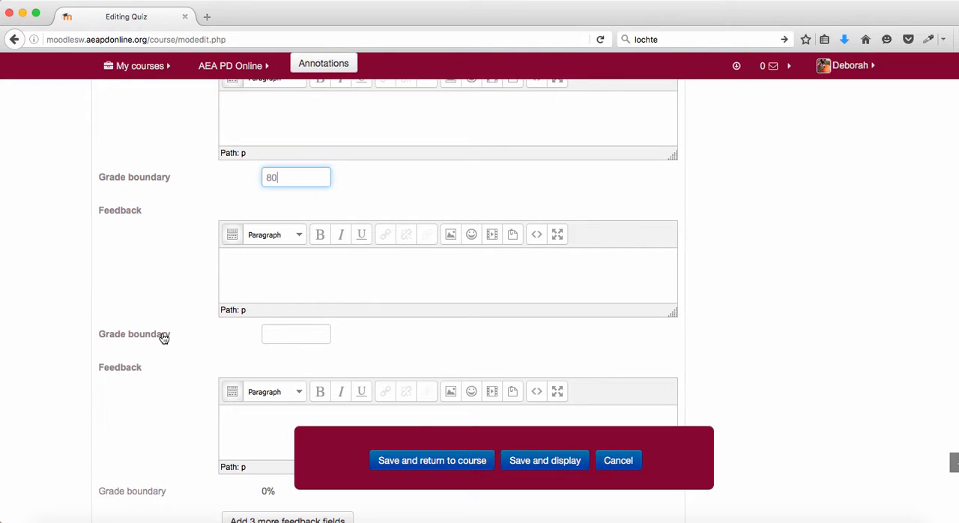
pyautogui.scroll(-2, 163, 339)
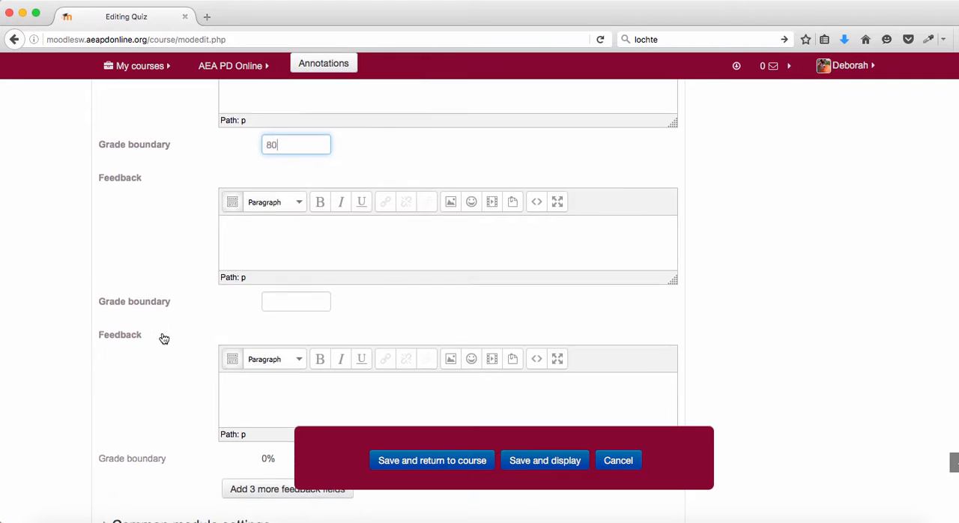
pyautogui.scroll(-3, 163, 339)
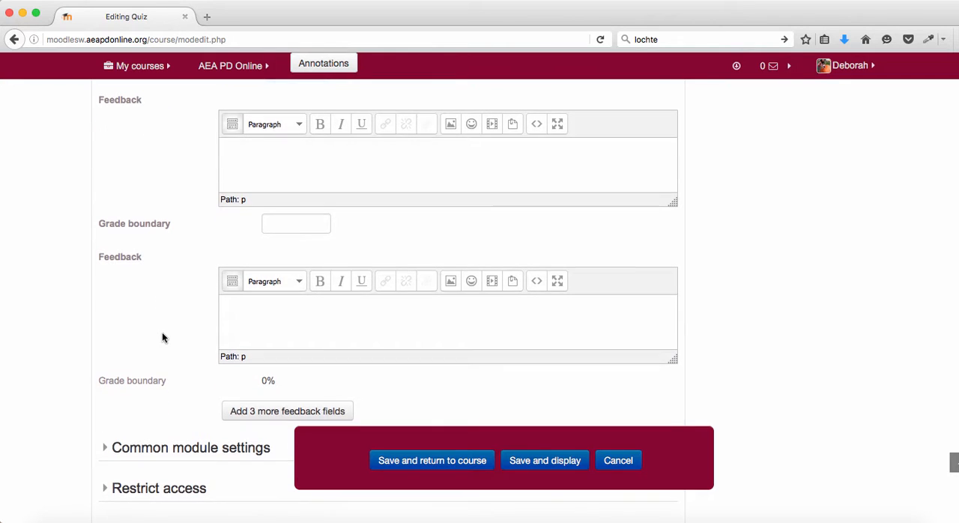
pyautogui.scroll(-4, 163, 338)
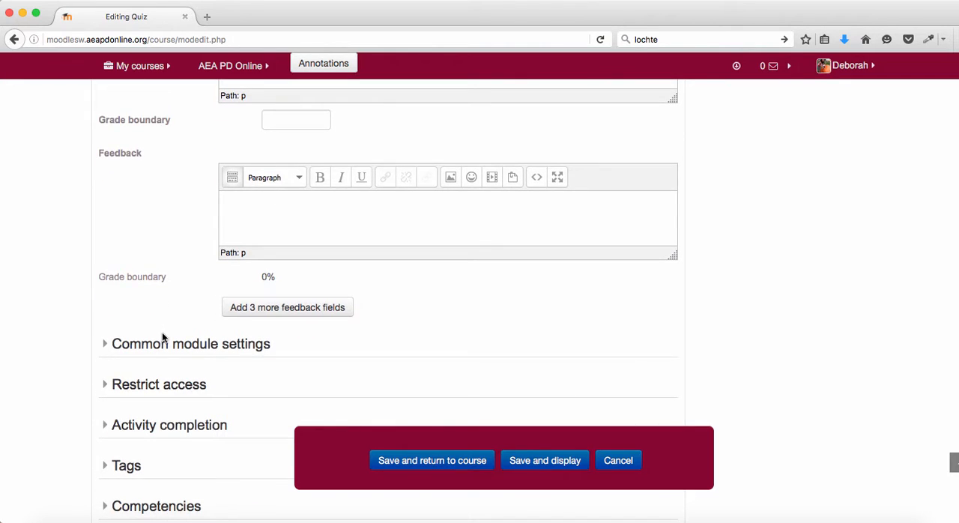
pyautogui.scroll(-3, 162, 337)
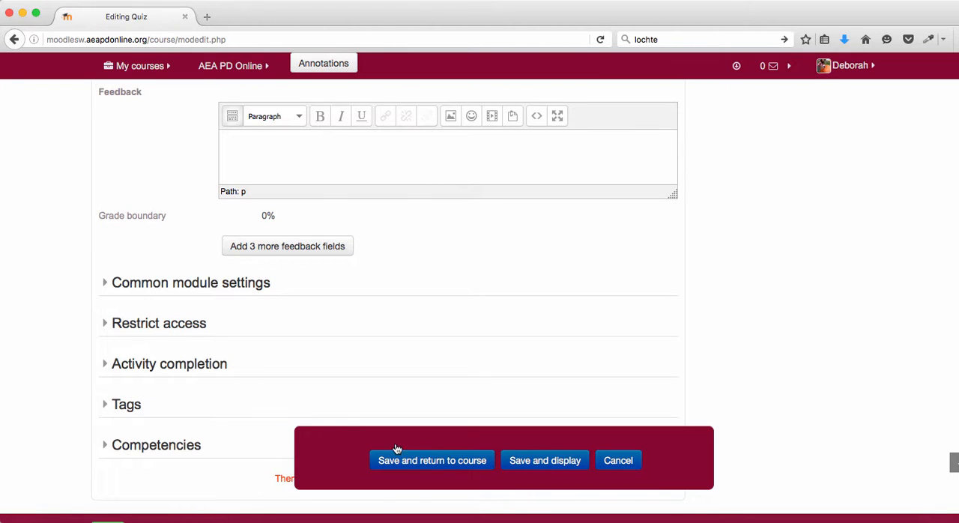
pyautogui.click(445, 461)
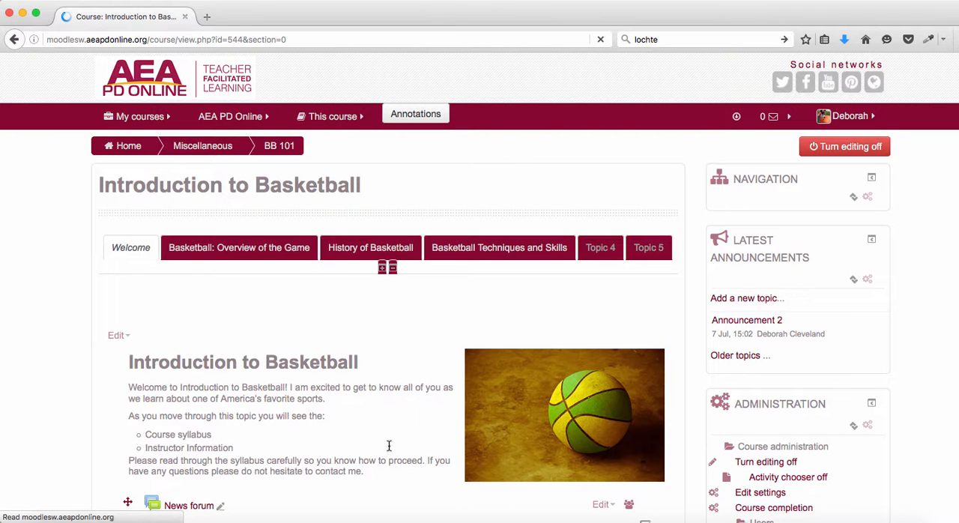
pyautogui.scroll(-4, 361, 419)
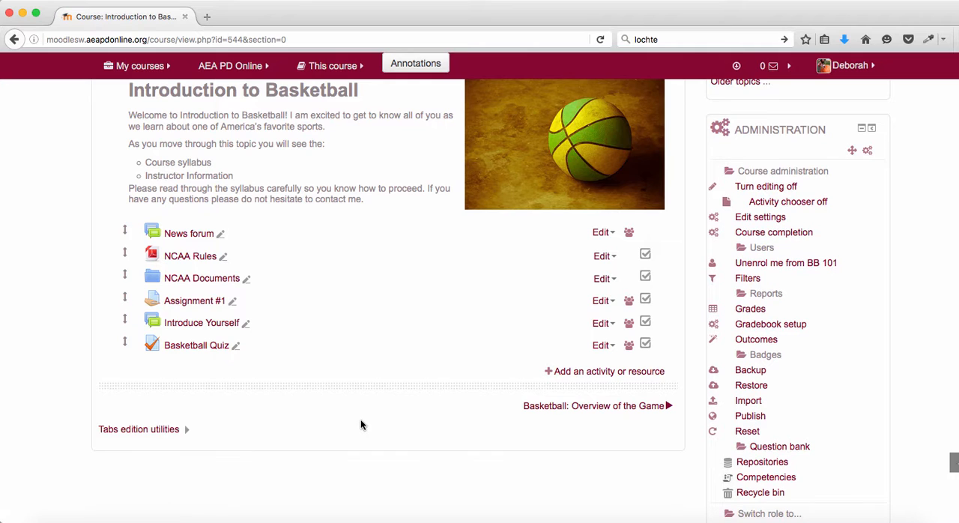
# - Turn on editing for the course and open the Basketball Quiz for editing its questions
pyautogui.click(197, 346)
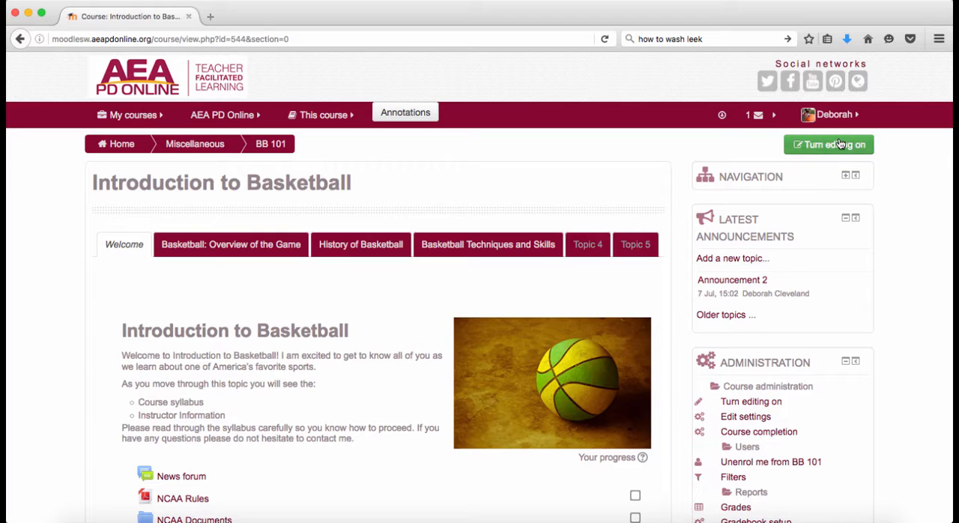
pyautogui.click(840, 143)
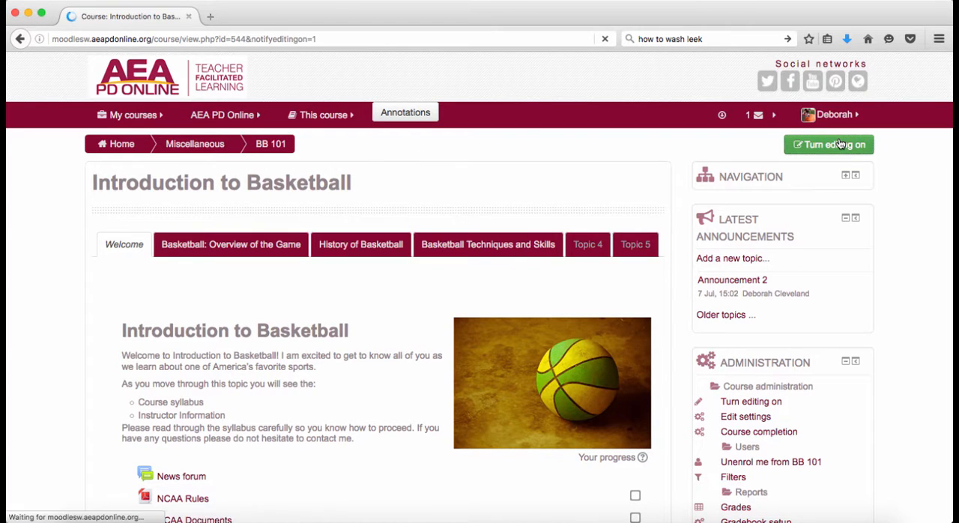
pyautogui.scroll(-5, 364, 332)
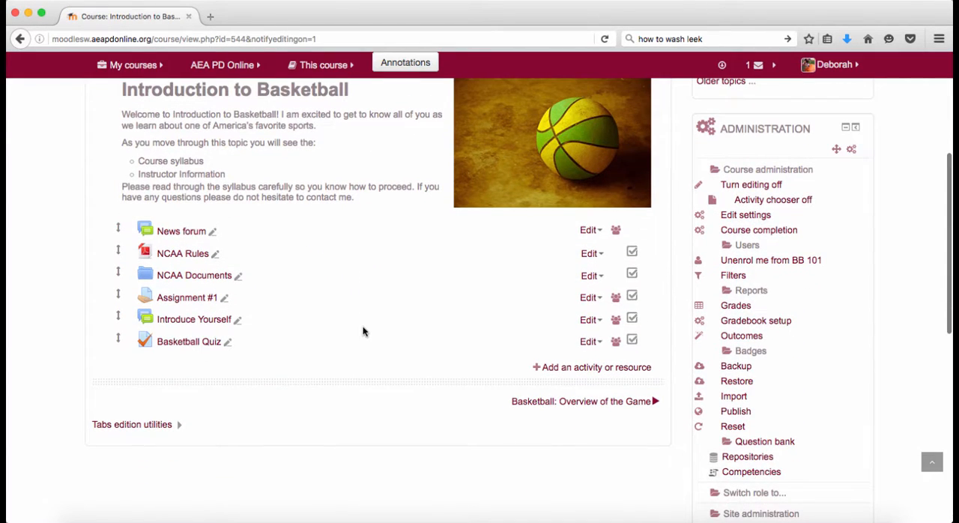
pyautogui.click(197, 344)
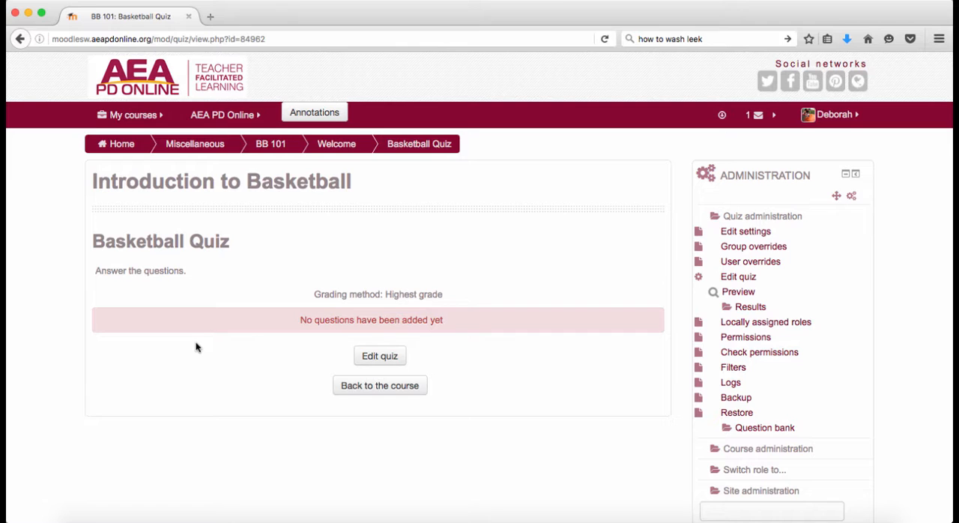
pyautogui.click(378, 359)
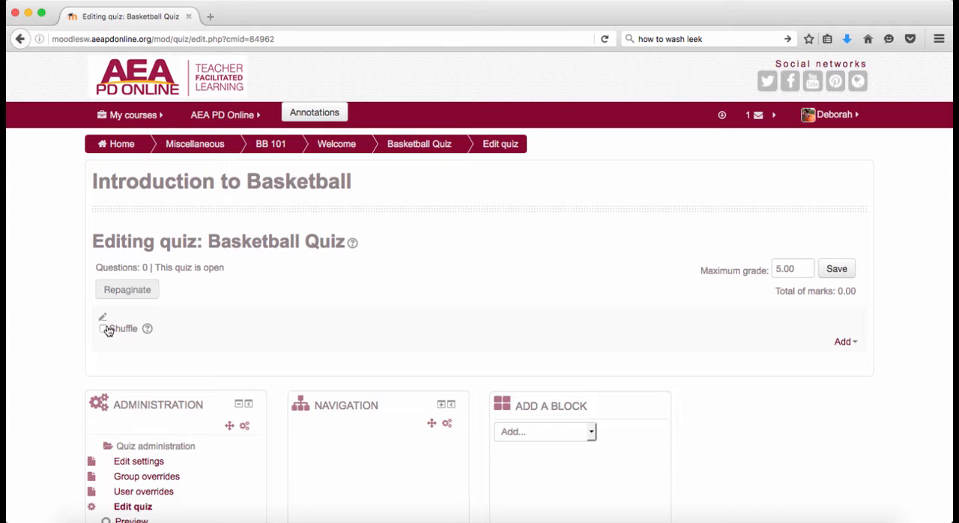
# - Add a new question of the Multiple choice type to the quiz
pyautogui.click(844, 342)
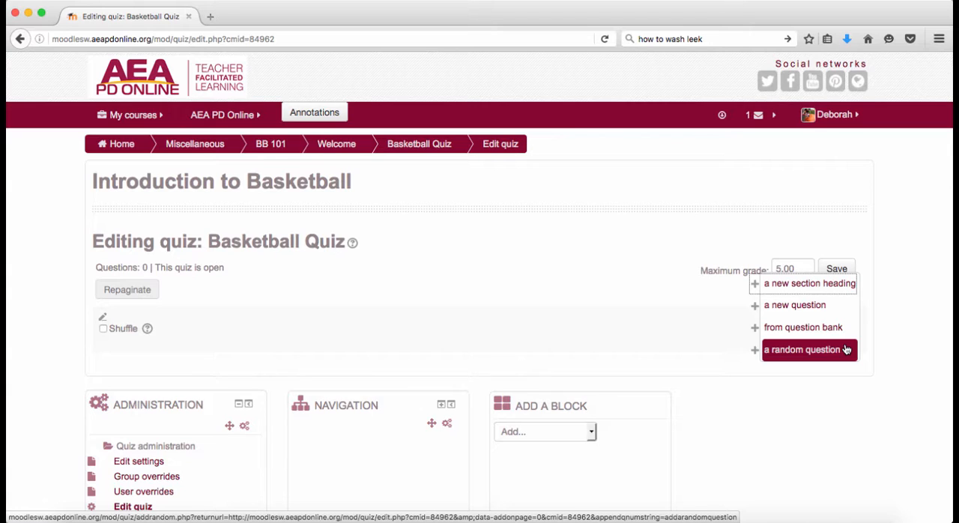
pyautogui.click(840, 307)
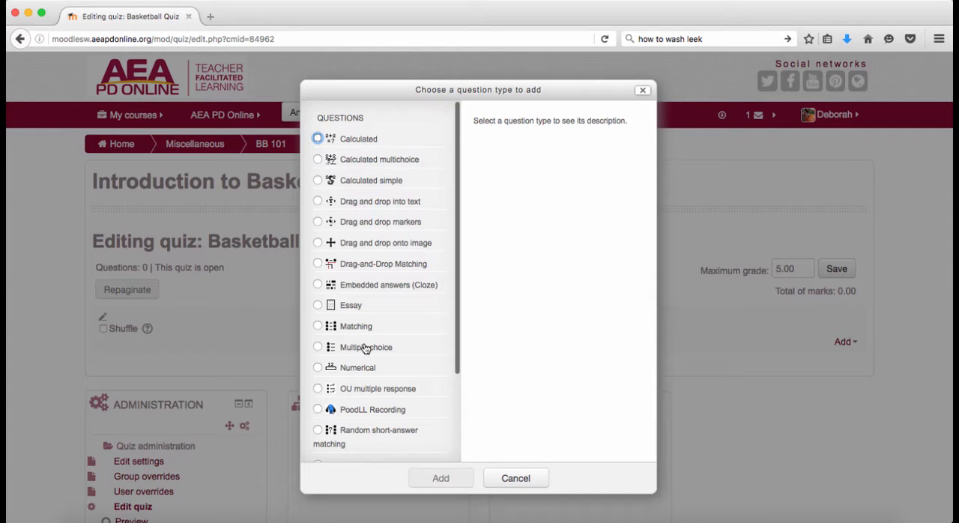
pyautogui.scroll(-3, 365, 347)
pyautogui.scroll(-2, 365, 347)
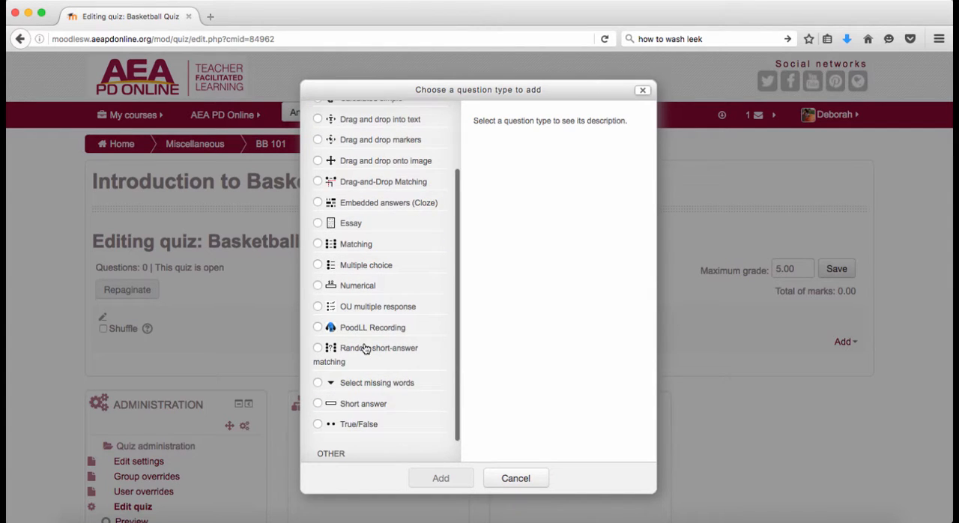
pyautogui.click(318, 265)
pyautogui.click(444, 479)
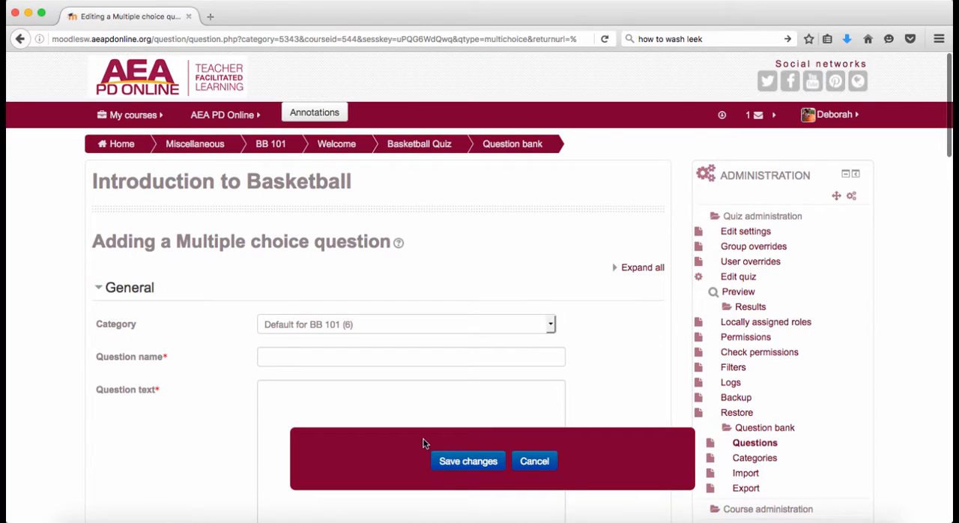
# - Name the question BB1 and paste the prepared wording into the question text
pyautogui.scroll(-1, 422, 397)
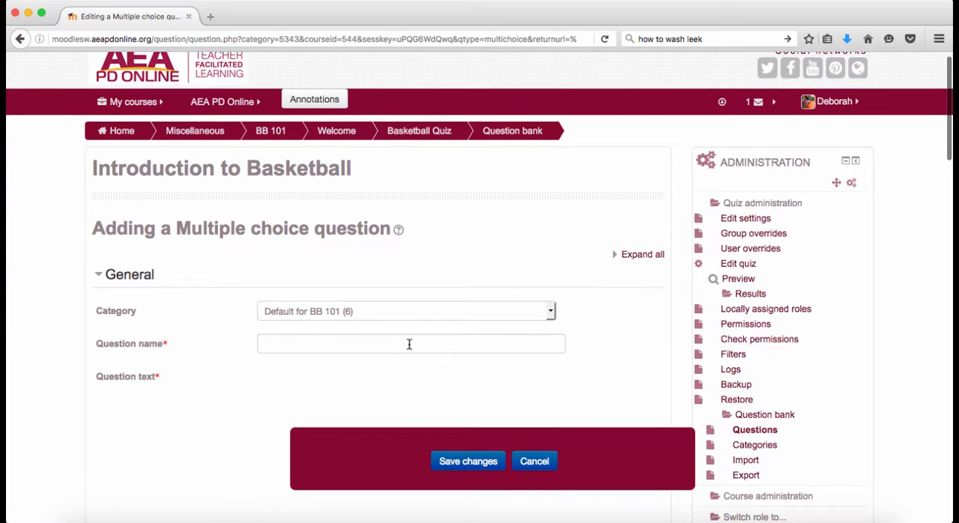
pyautogui.scroll(-3, 410, 345)
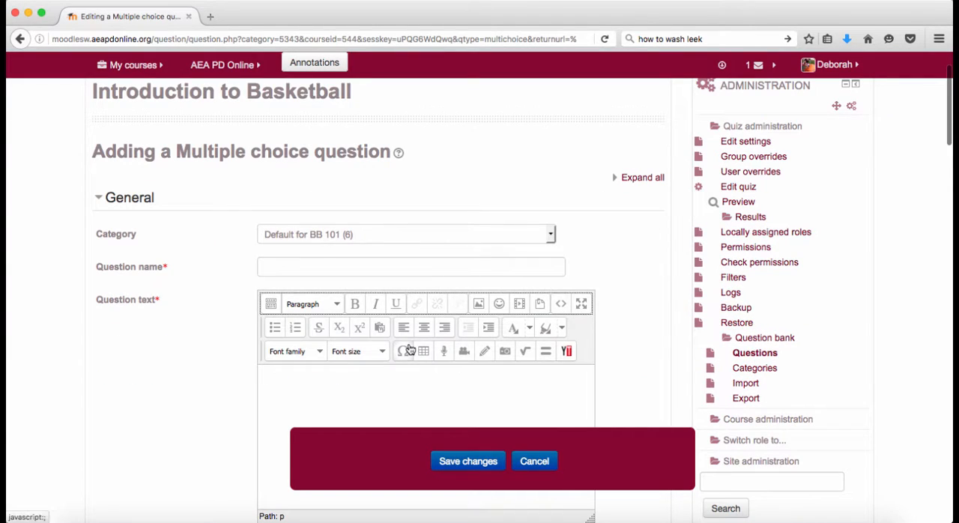
pyautogui.click(350, 270)
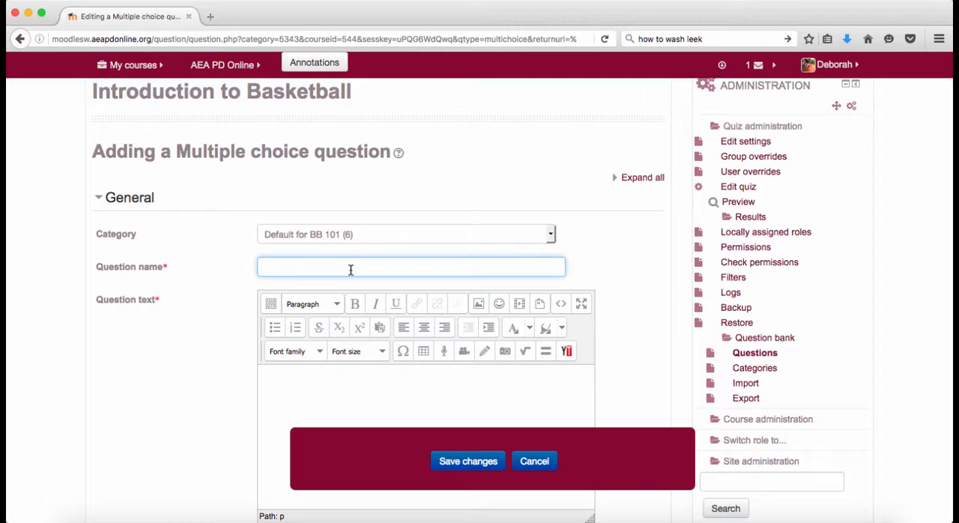
pyautogui.write('BB1')
pyautogui.scroll(-3, 333, 381)
pyautogui.click(375, 302)
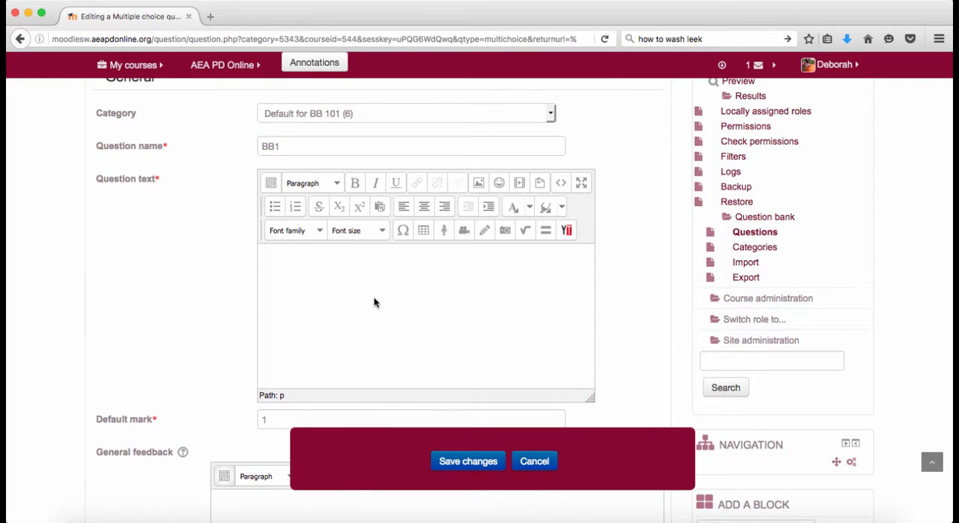
pyautogui.write('What is the name of the governing body in the world top basket ball league?')
# - Fill in Choice 1 with the answer NBA, a 100% grade and the feedback "Correct! The NBA governs Basketball."
pyautogui.scroll(-5, 375, 300)
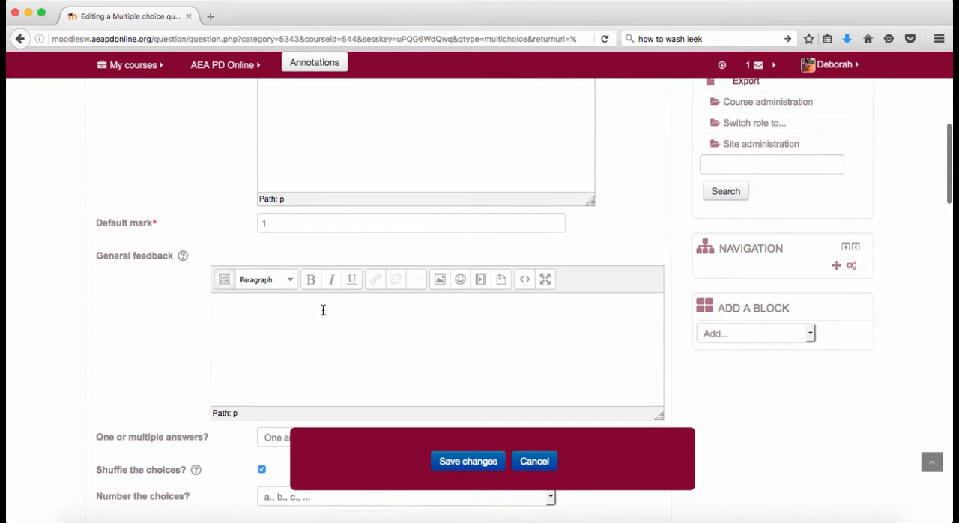
pyautogui.scroll(-4, 323, 310)
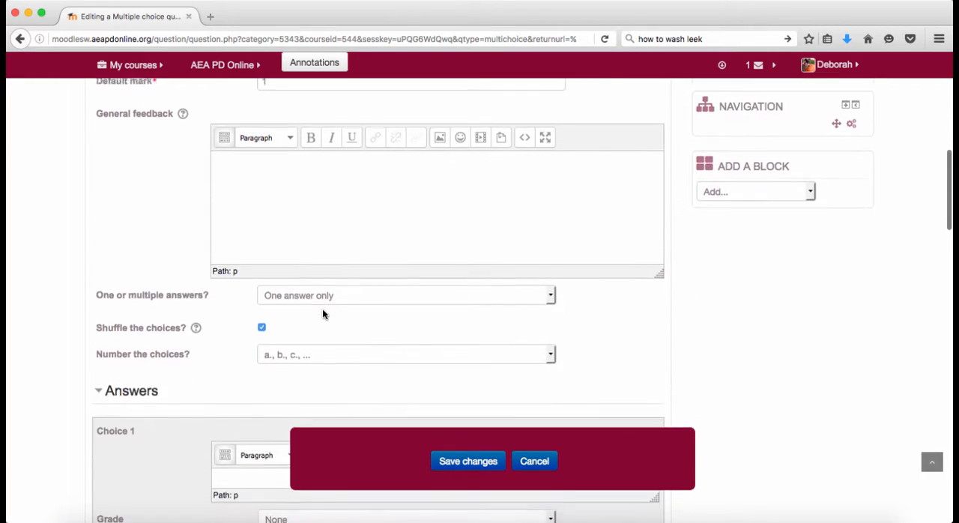
pyautogui.scroll(-1, 323, 314)
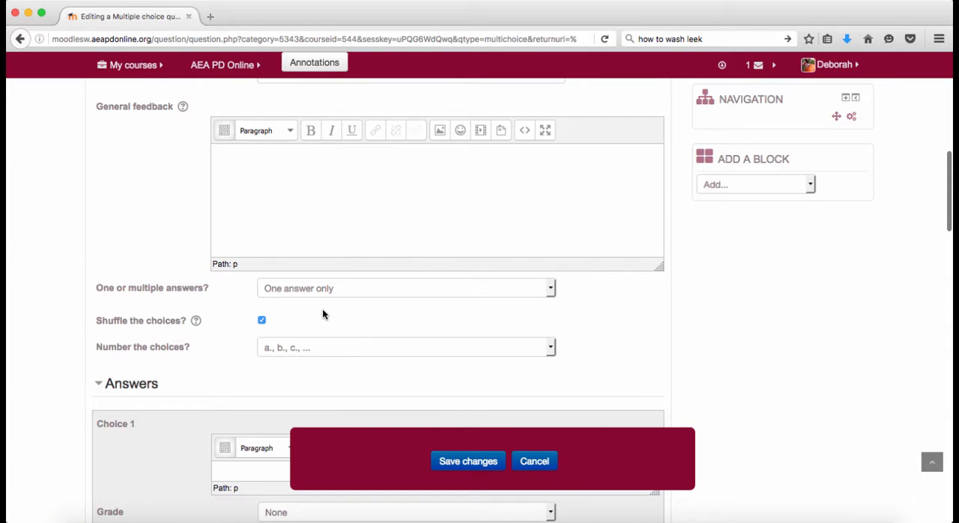
pyautogui.scroll(-4, 323, 314)
pyautogui.scroll(-1, 324, 315)
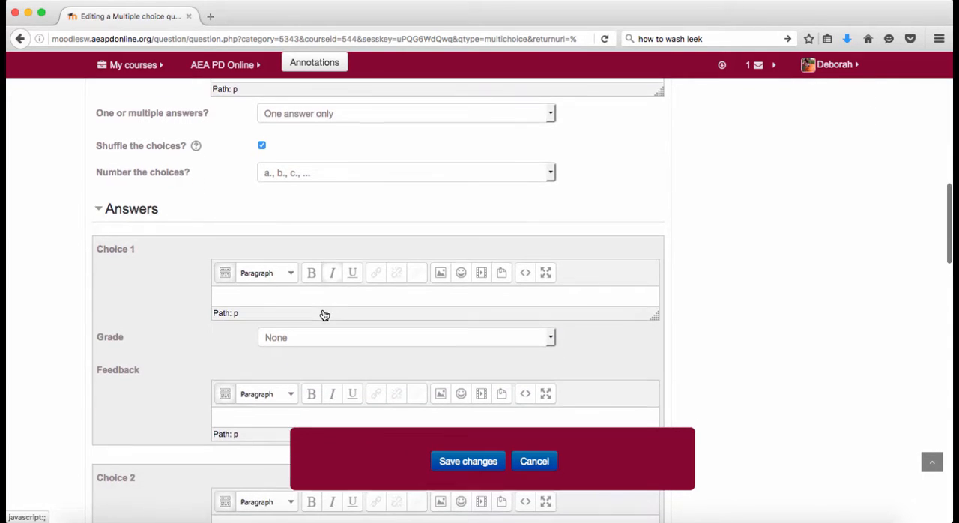
pyautogui.click(312, 297)
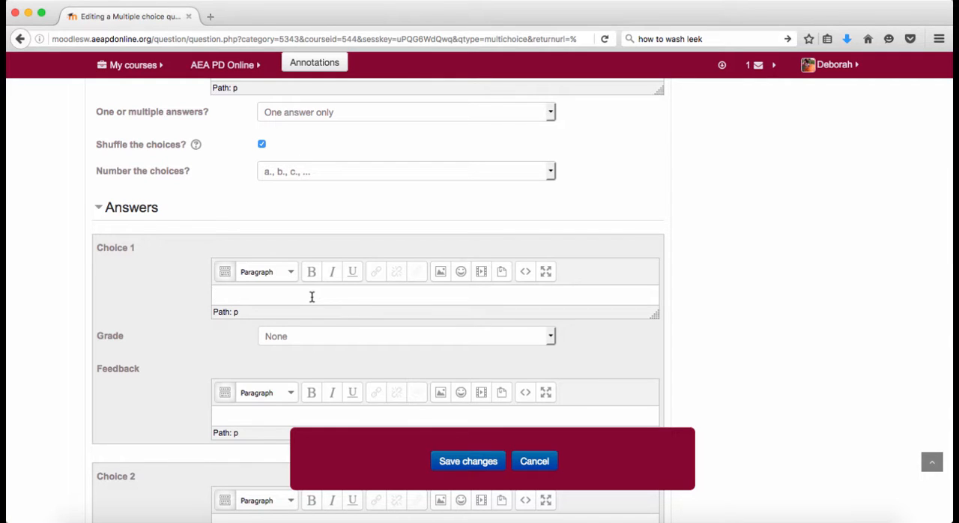
pyautogui.write('NBA')
pyautogui.click(550, 338)
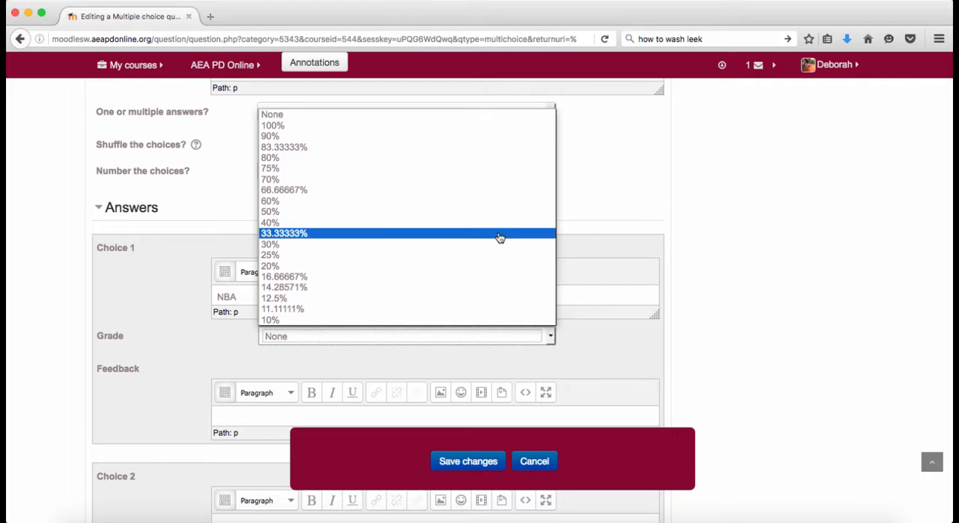
pyautogui.click(479, 126)
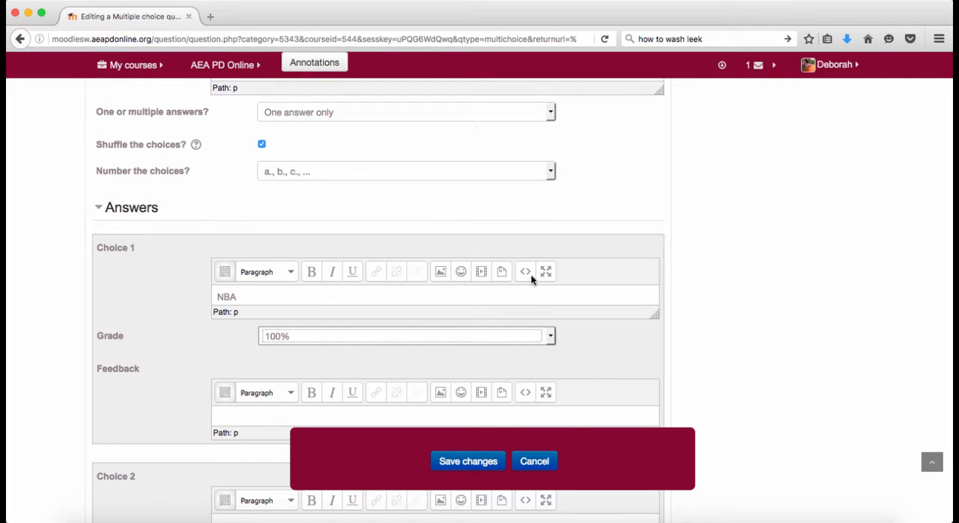
pyautogui.click(222, 413)
pyautogui.write('Correct! The NBA governs Basketball.')
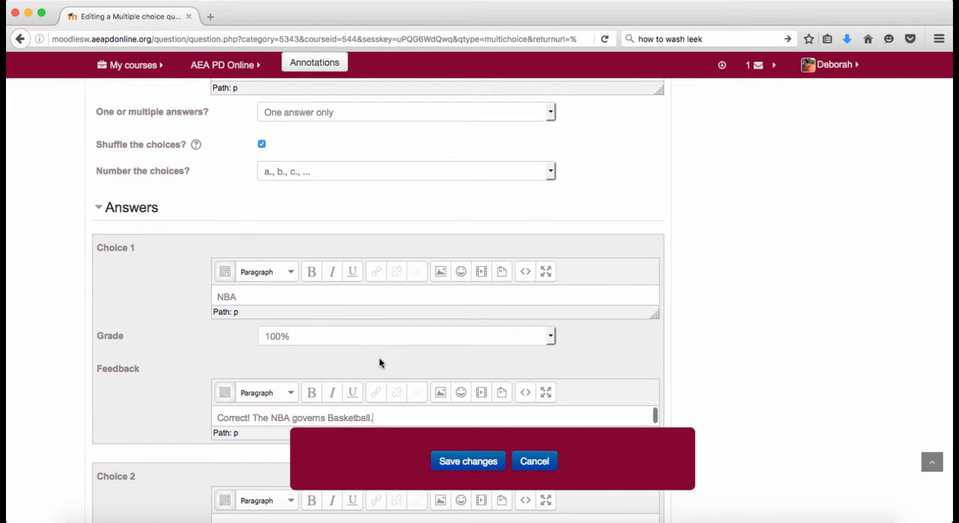
# - Fill in Choice 2 with the answer NHL and the feedback "Incorrect. The NHL governs hockey."
pyautogui.scroll(-2, 380, 357)
pyautogui.scroll(-4, 381, 364)
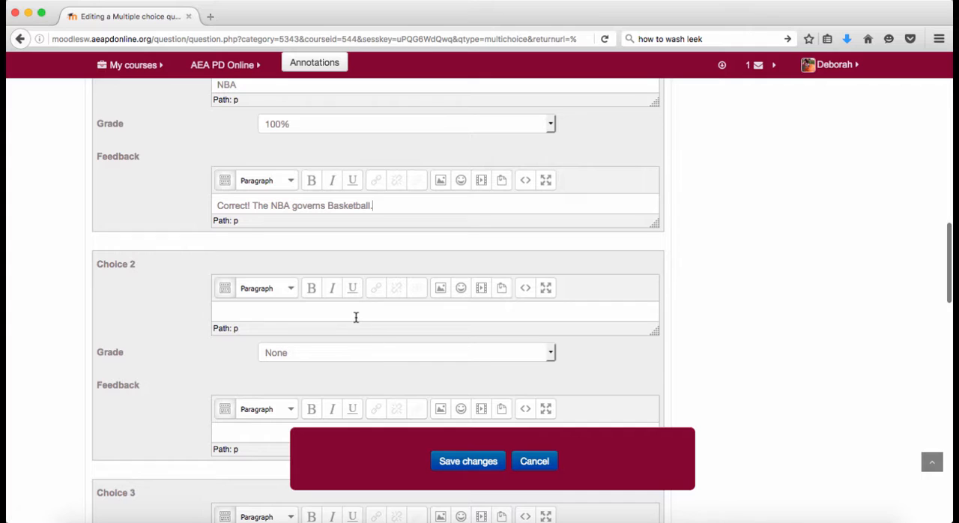
pyautogui.click(353, 309)
pyautogui.write('NHL')
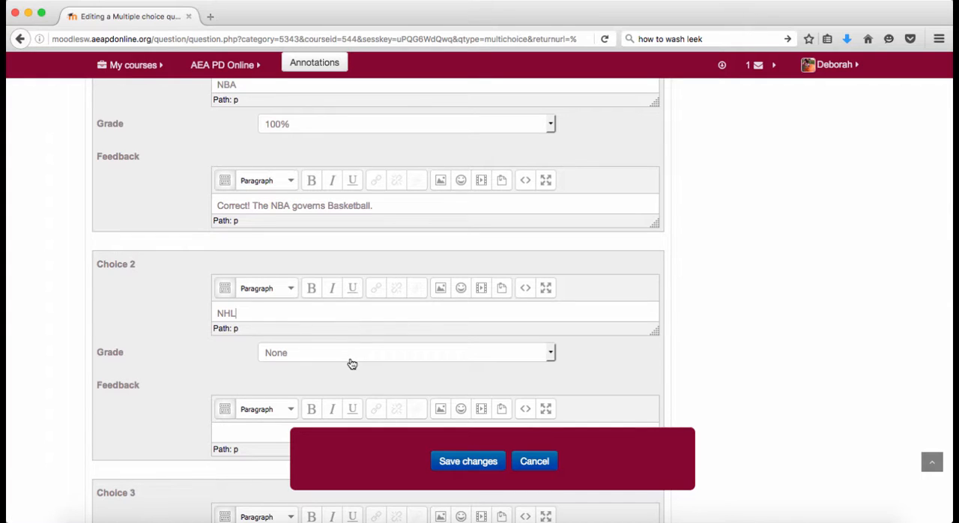
pyautogui.click(239, 429)
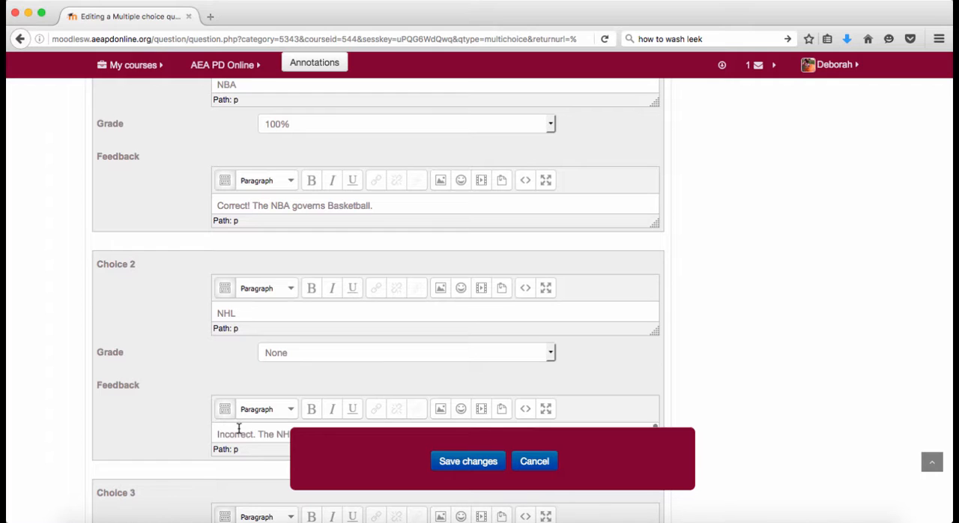
# - Fill in Choice 3 with the answer MLB and the feedback "Incorrect. The MLB governs baseball."
pyautogui.scroll(-1, 239, 428)
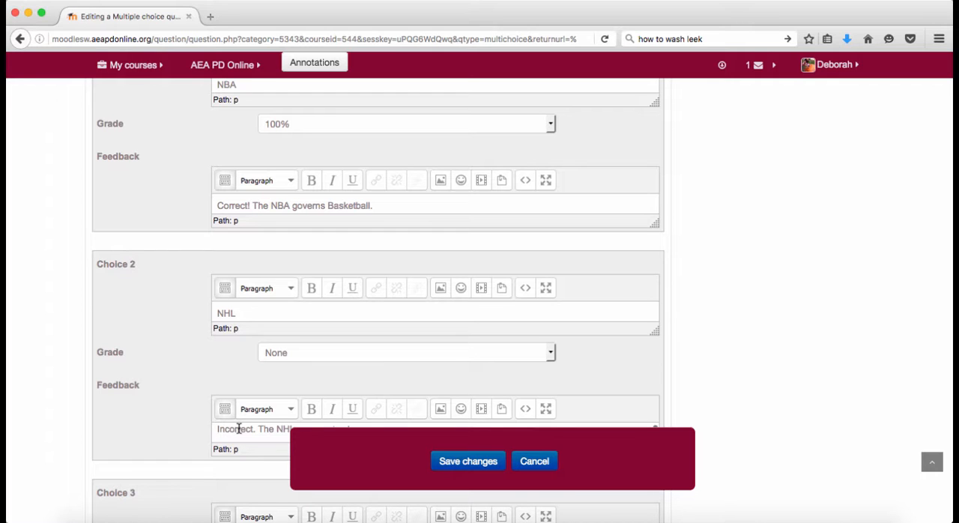
pyautogui.scroll(-5, 183, 437)
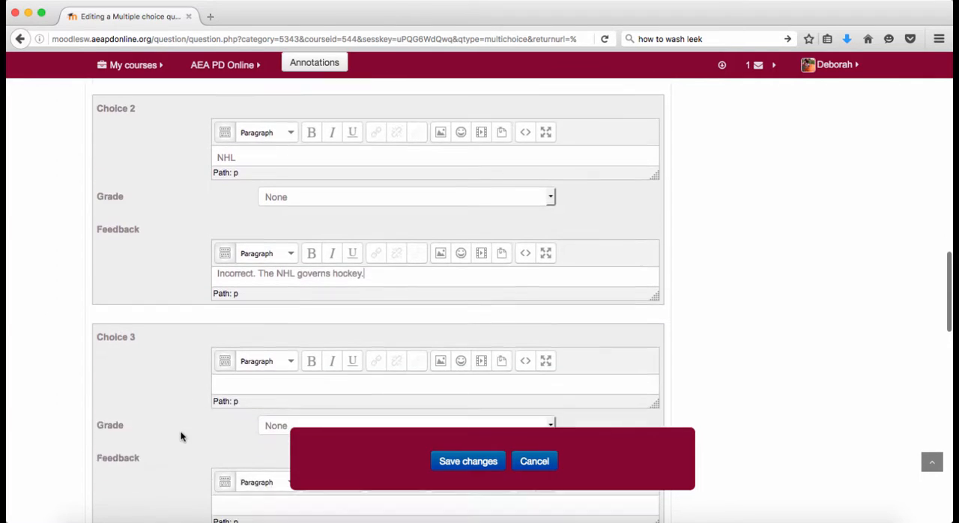
pyautogui.click(234, 370)
pyautogui.write('M')
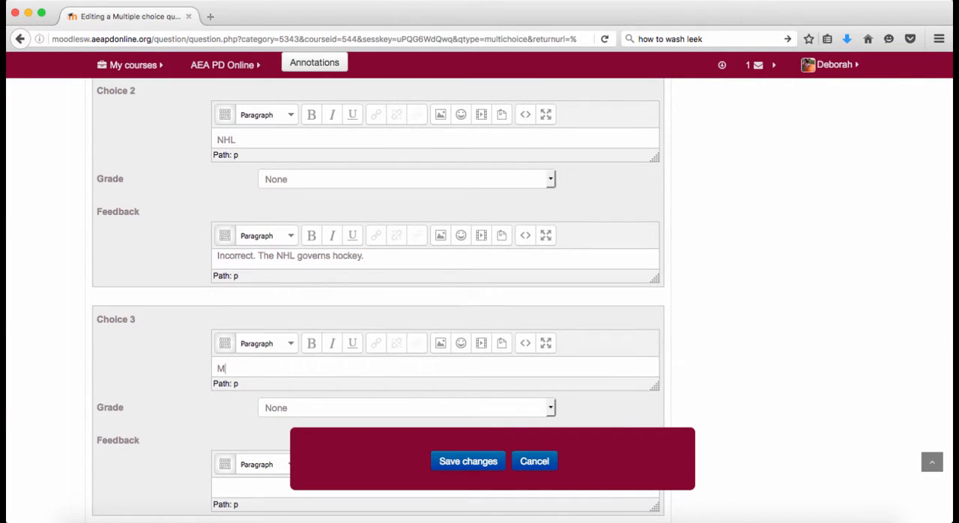
pyautogui.write('LB')
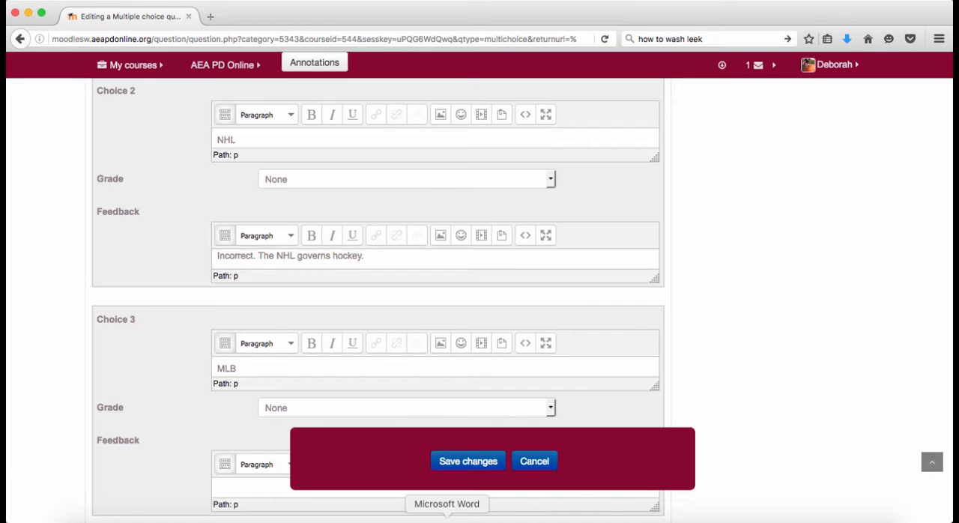
pyautogui.scroll(-4, 229, 332)
pyautogui.click(225, 332)
pyautogui.write('Incorrect. The MLB governs baseball.')
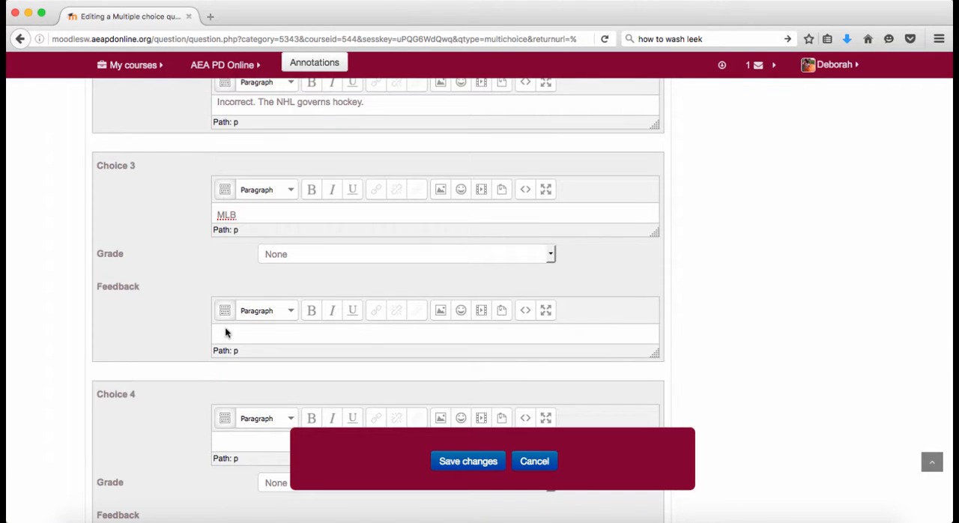
# - Expand the Combined feedback and Multiple tries sections to examine the response messages, penalty and hint options
pyautogui.scroll(-10, 713, 340)
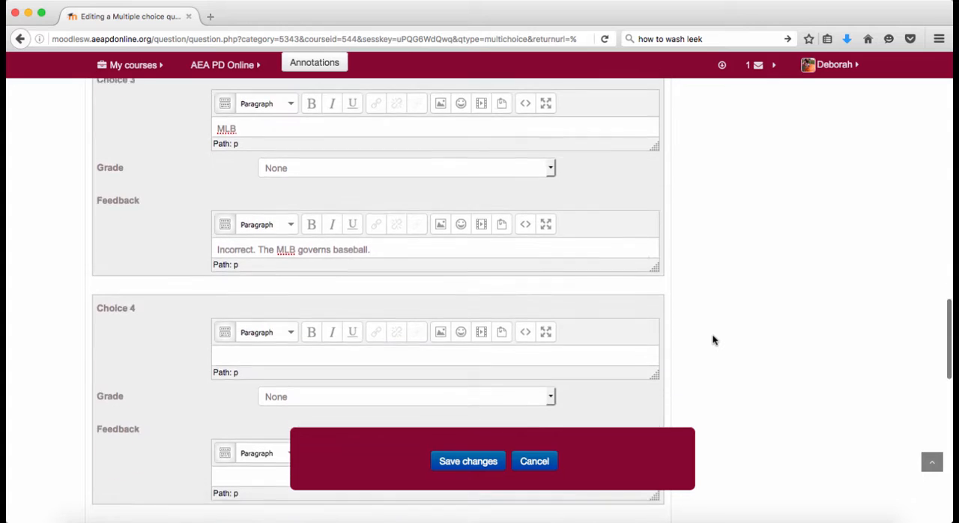
pyautogui.scroll(-3, 713, 340)
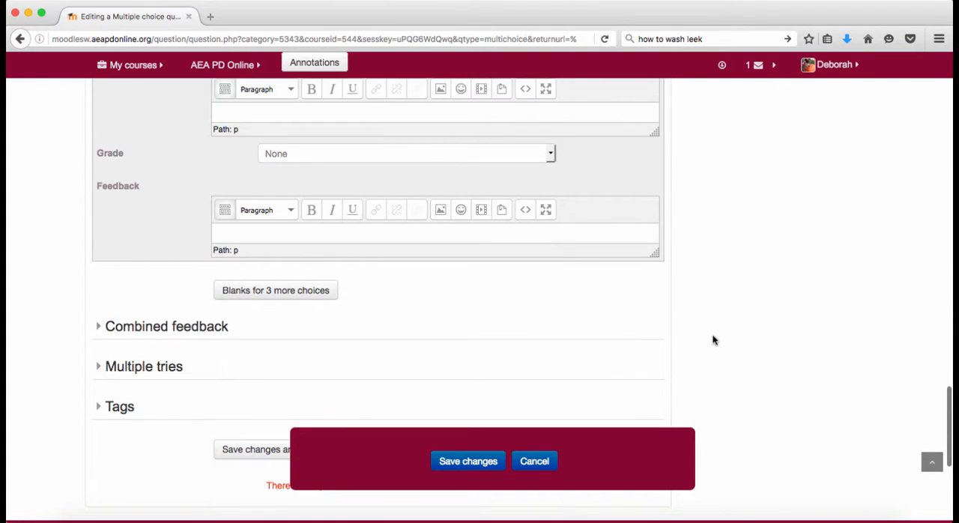
pyautogui.click(98, 330)
pyautogui.scroll(-1, 83, 442)
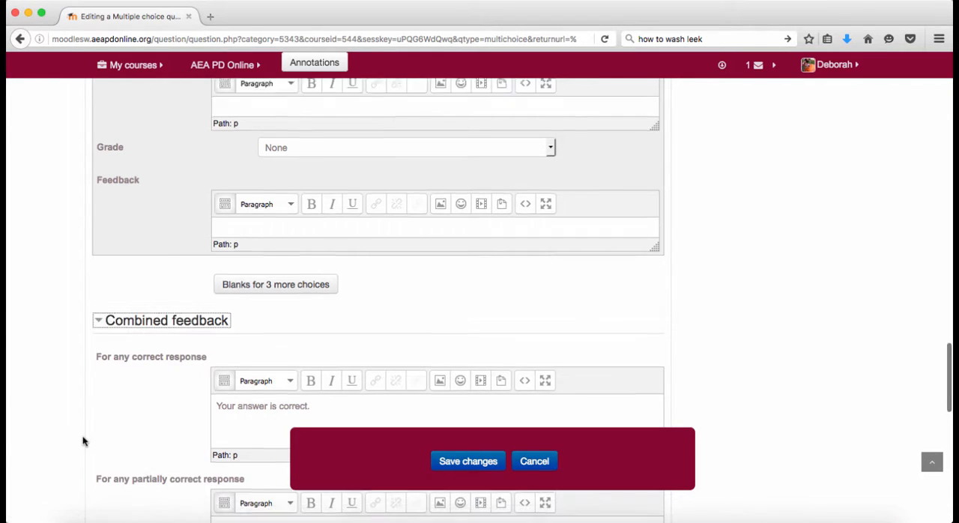
pyautogui.scroll(-5, 83, 442)
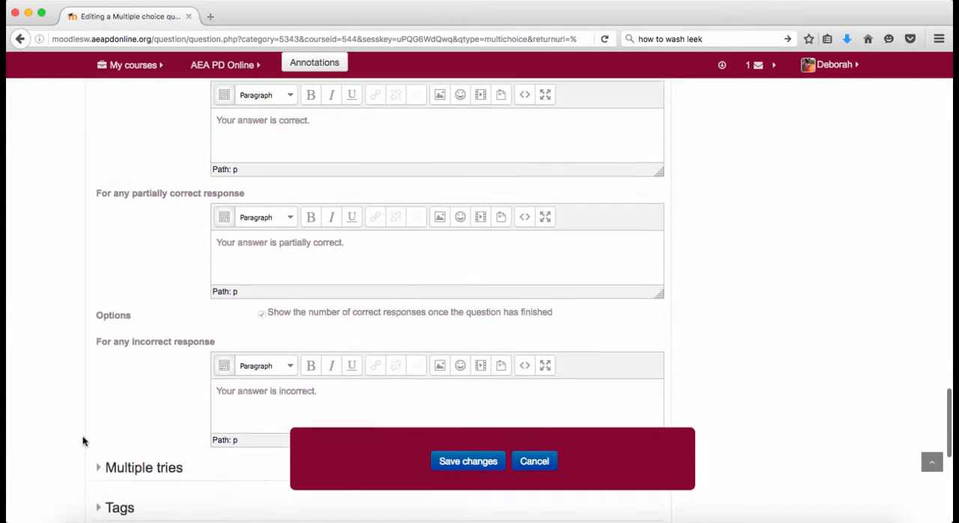
pyautogui.scroll(-1, 83, 441)
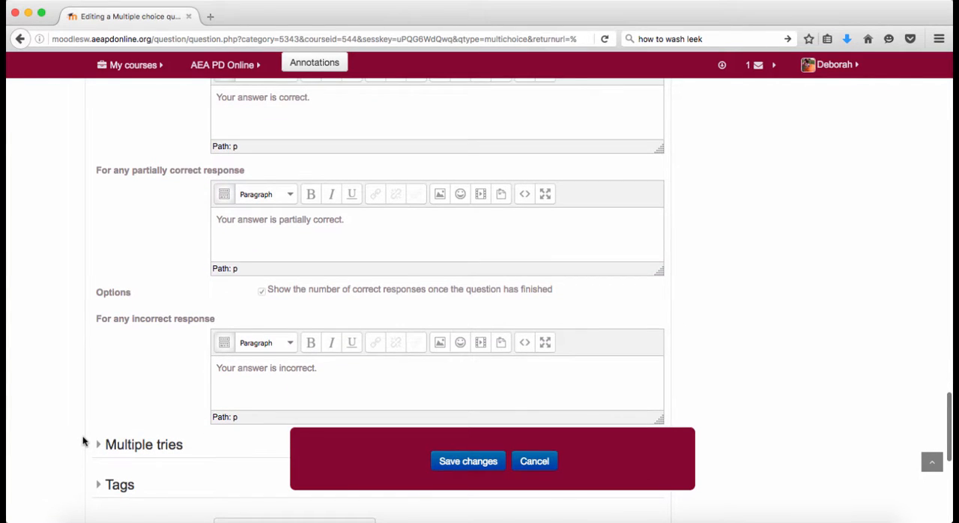
pyautogui.scroll(2, 83, 442)
pyautogui.scroll(-3, 84, 441)
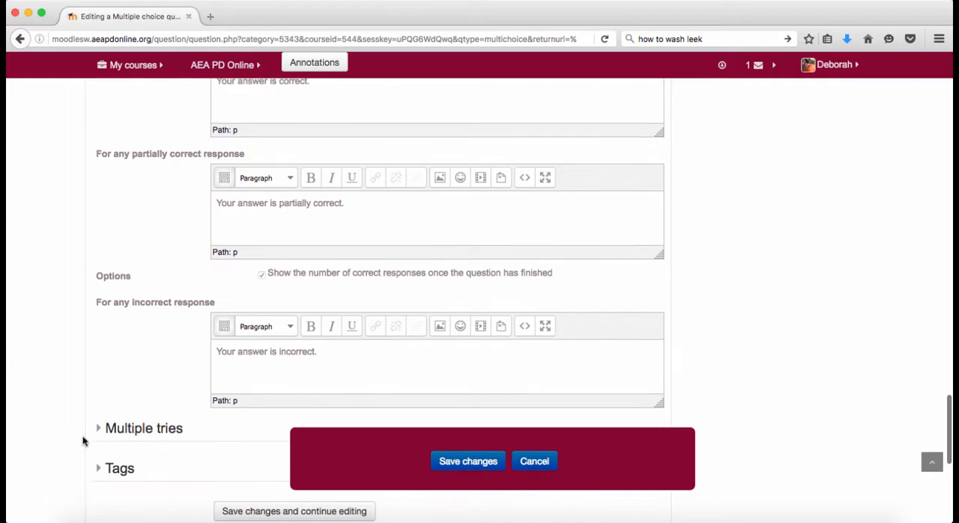
pyautogui.click(99, 432)
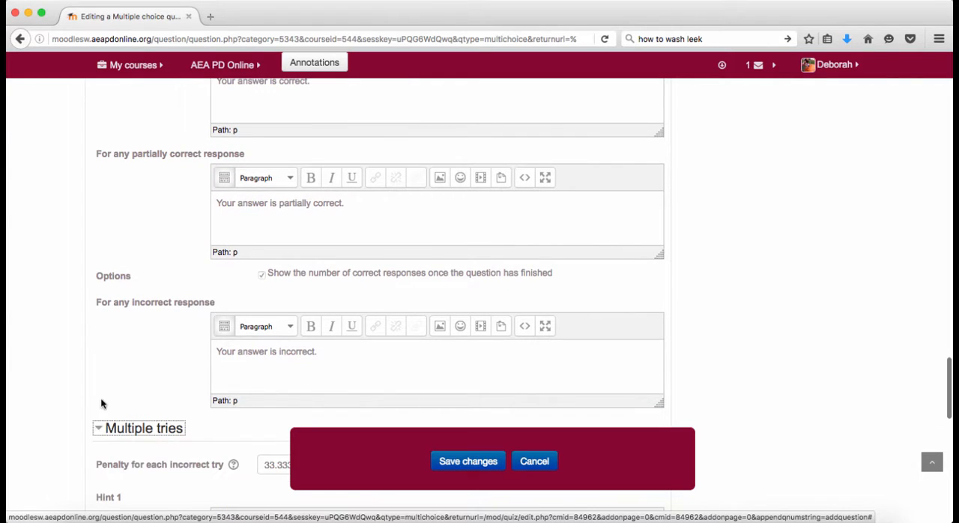
pyautogui.scroll(-9, 102, 397)
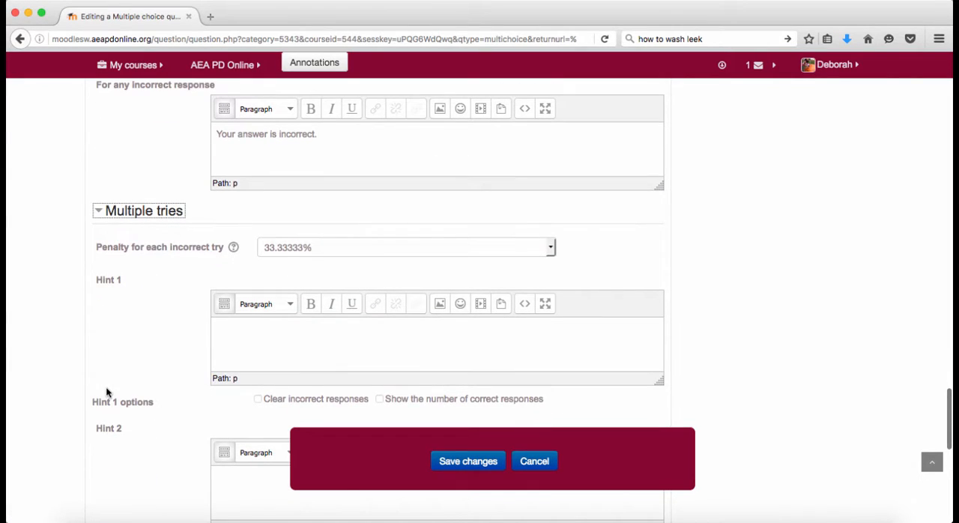
# - Save the new multiple choice question to the Basketball Quiz
pyautogui.scroll(-8, 106, 392)
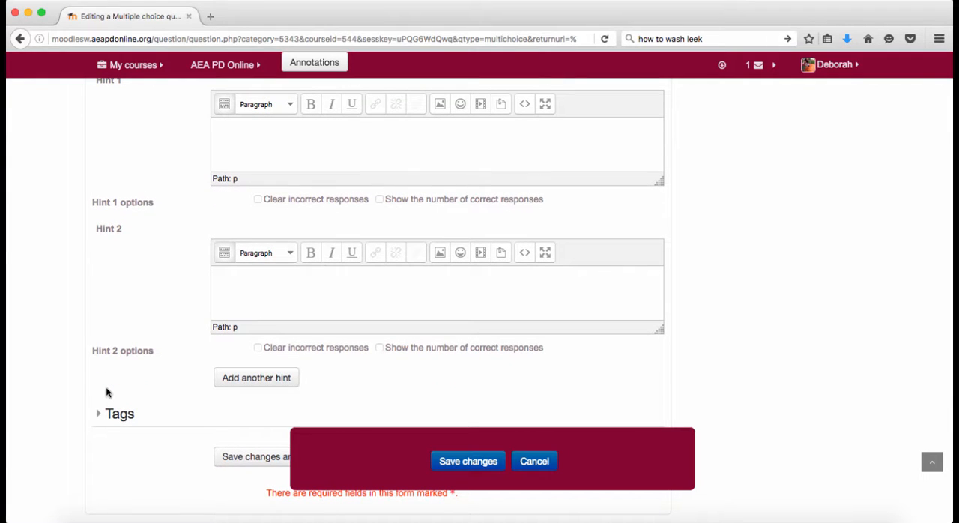
pyautogui.click(449, 463)
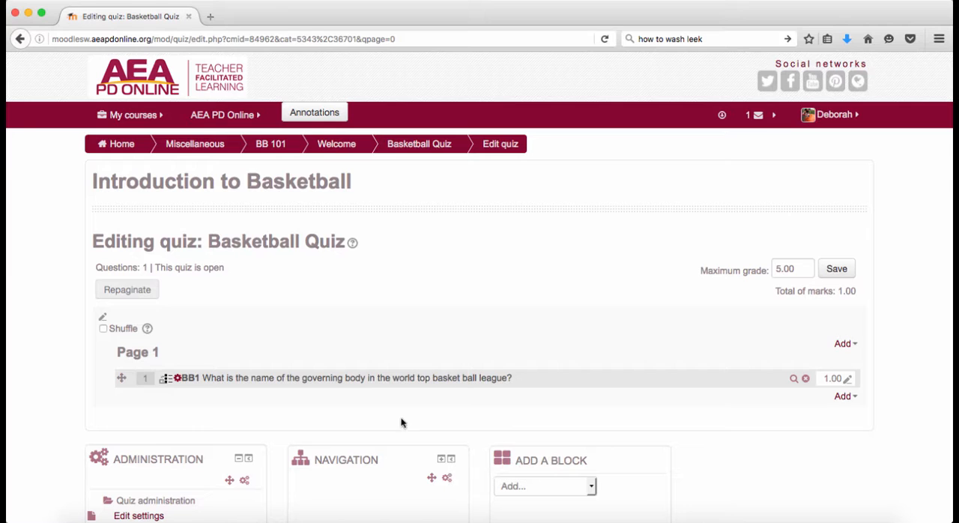
# - Review question BB1's editing form from the quiz page and preview how the question appears to students
pyautogui.click(178, 380)
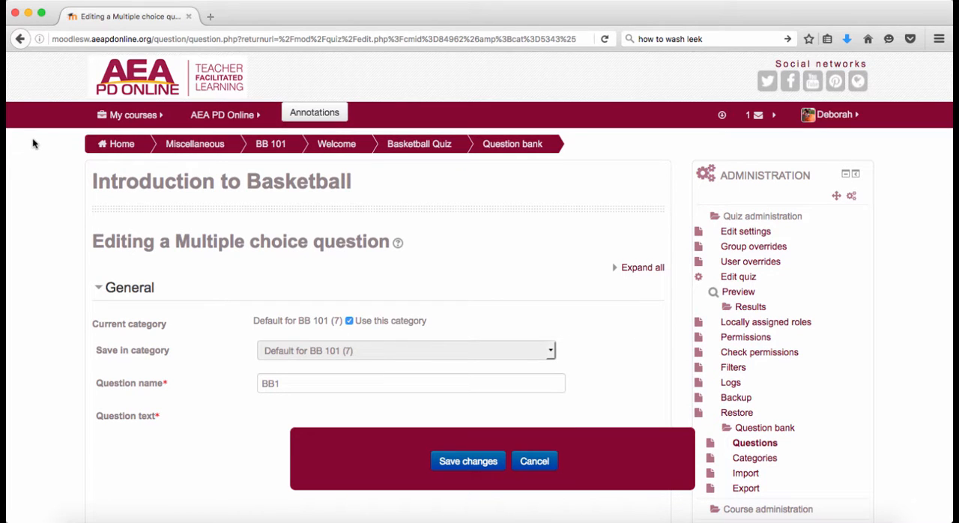
pyautogui.scroll(-5, 198, 288)
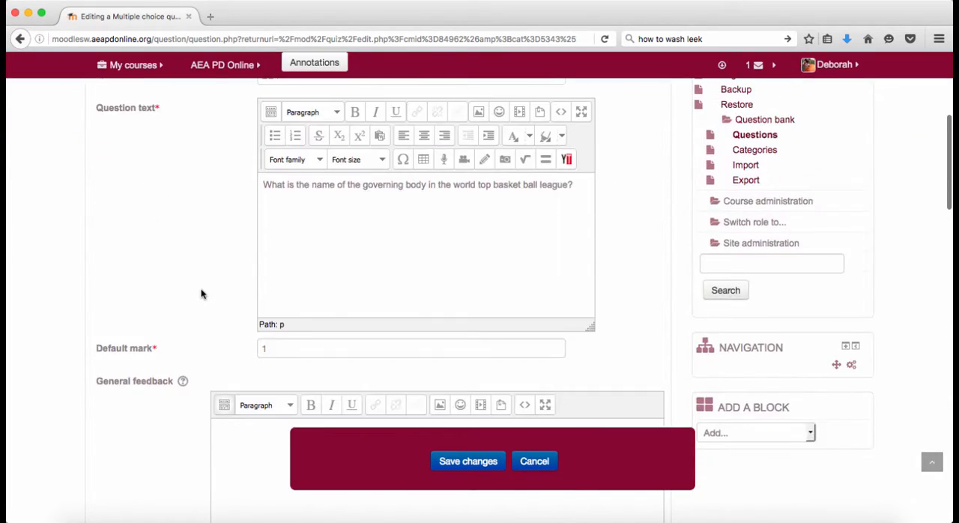
pyautogui.scroll(8, 81, 132)
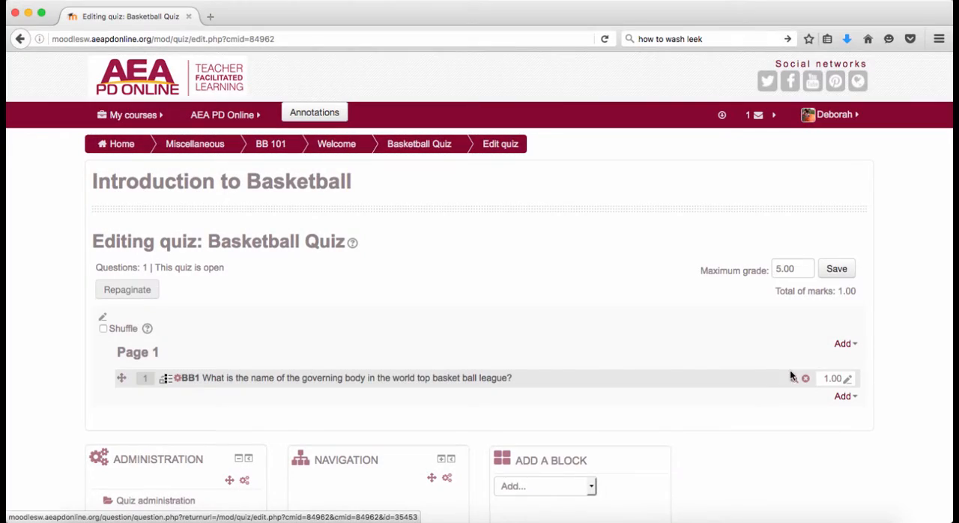
pyautogui.click(795, 380)
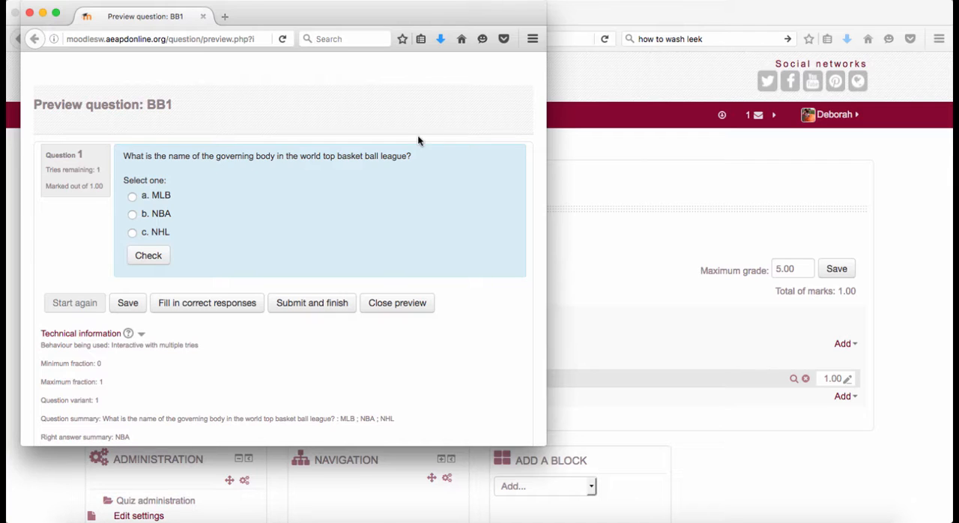
pyautogui.click(29, 13)
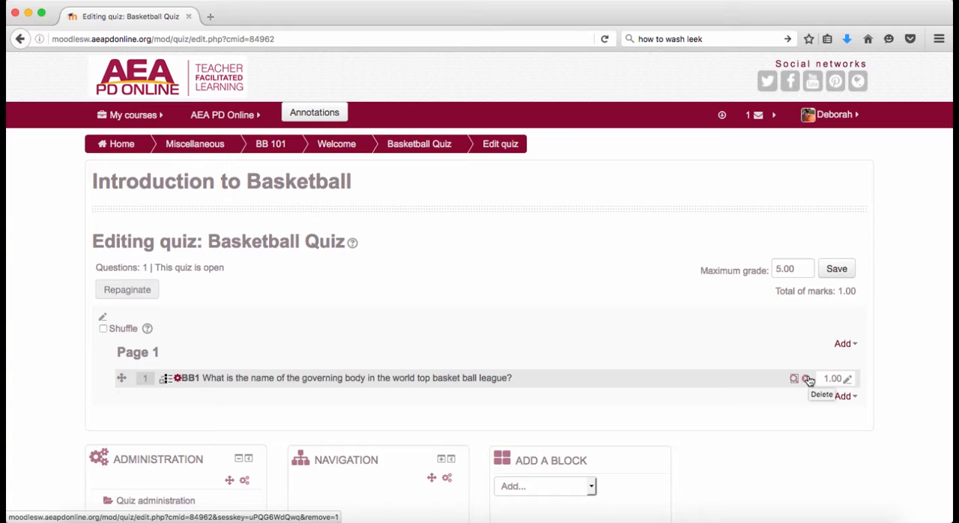
# - Add question BB2 about the number of players on court from the question bank to page 1 and preview it
pyautogui.click(842, 345)
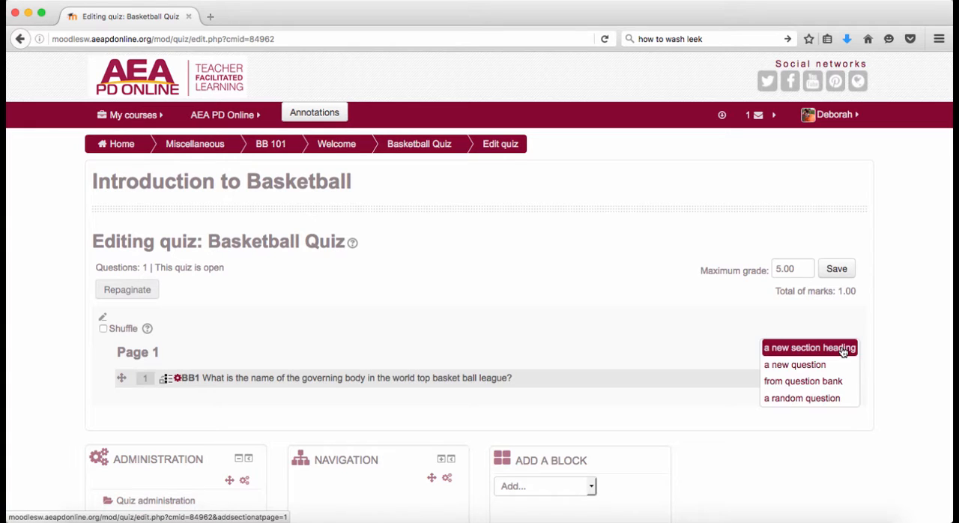
pyautogui.click(828, 387)
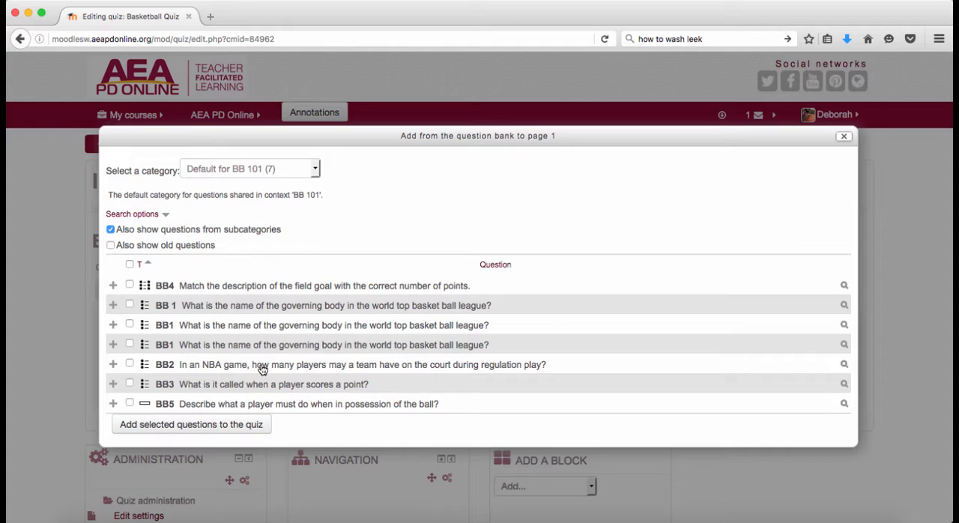
pyautogui.click(128, 365)
pyautogui.click(161, 432)
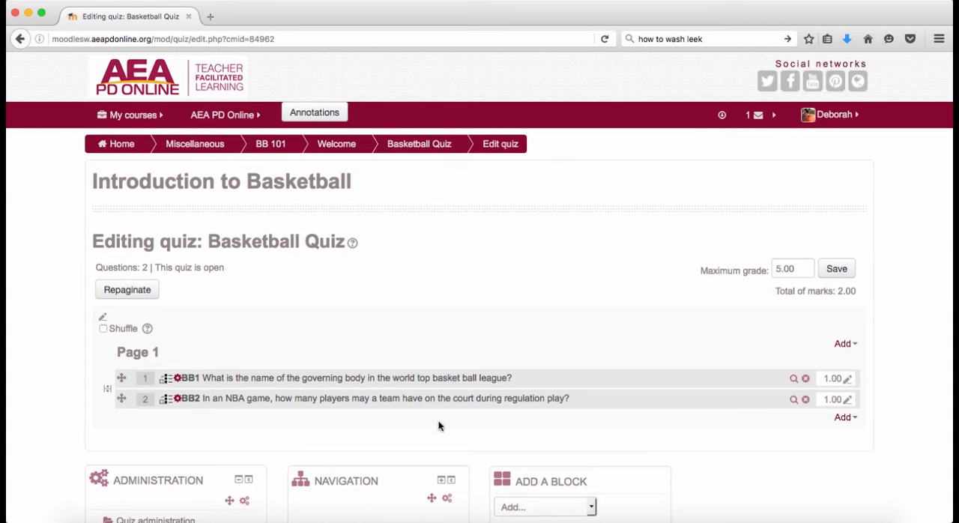
pyautogui.click(794, 400)
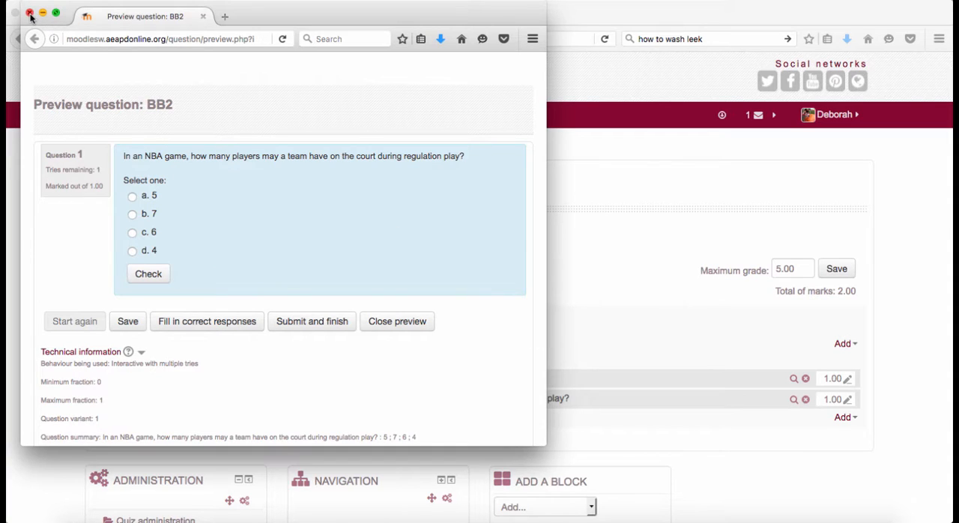
pyautogui.click(30, 15)
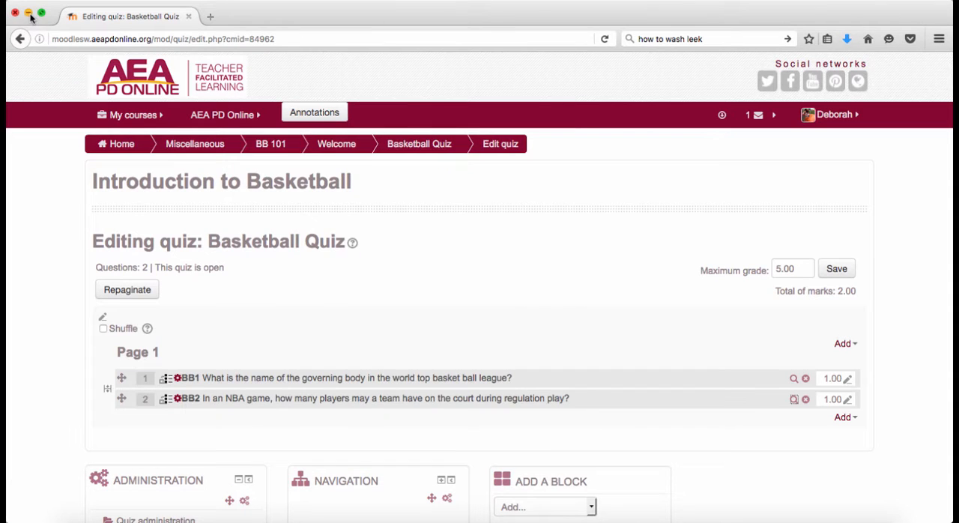
# - Create a new Matching question in the quiz and name it BB6
pyautogui.click(843, 418)
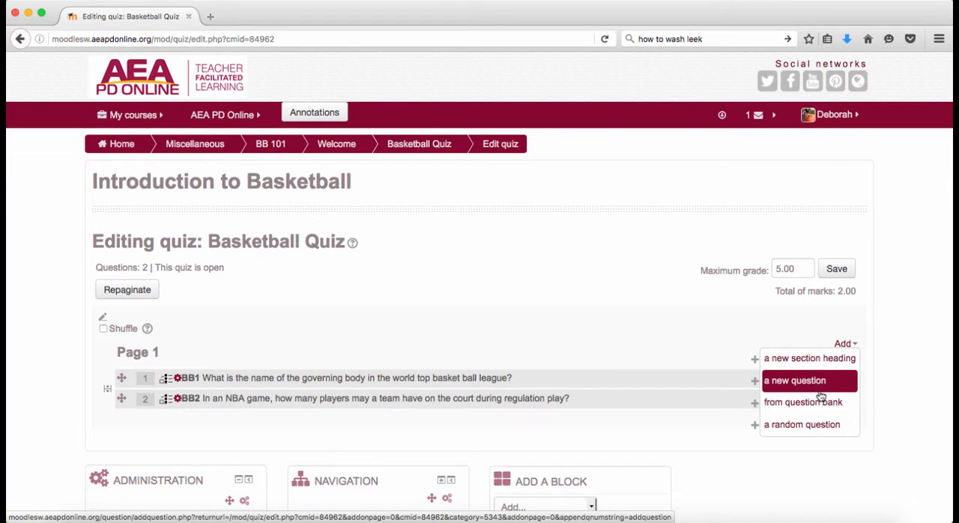
pyautogui.click(820, 390)
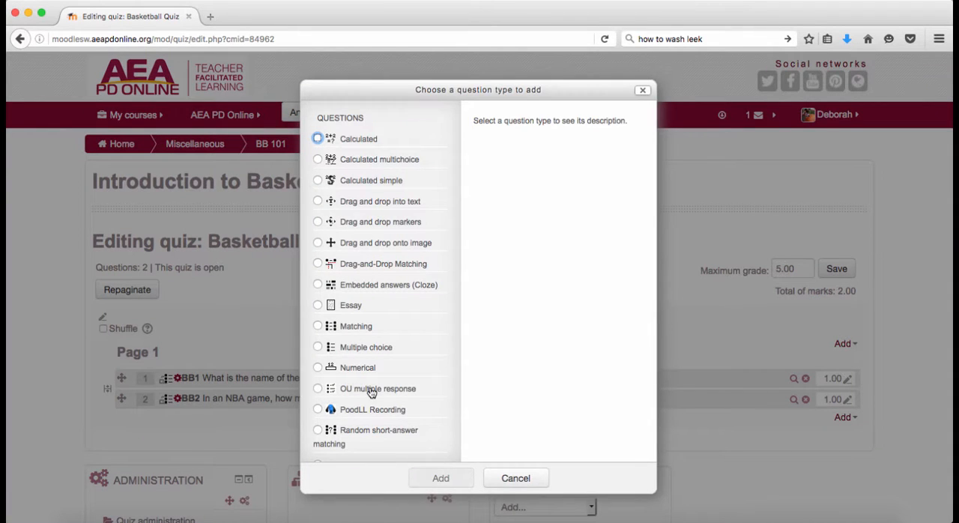
pyautogui.click(319, 329)
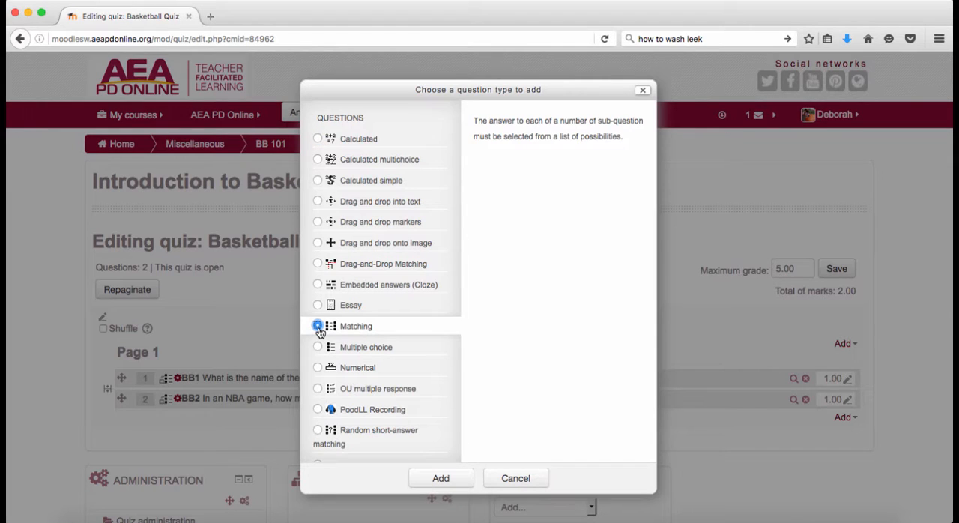
pyautogui.click(442, 479)
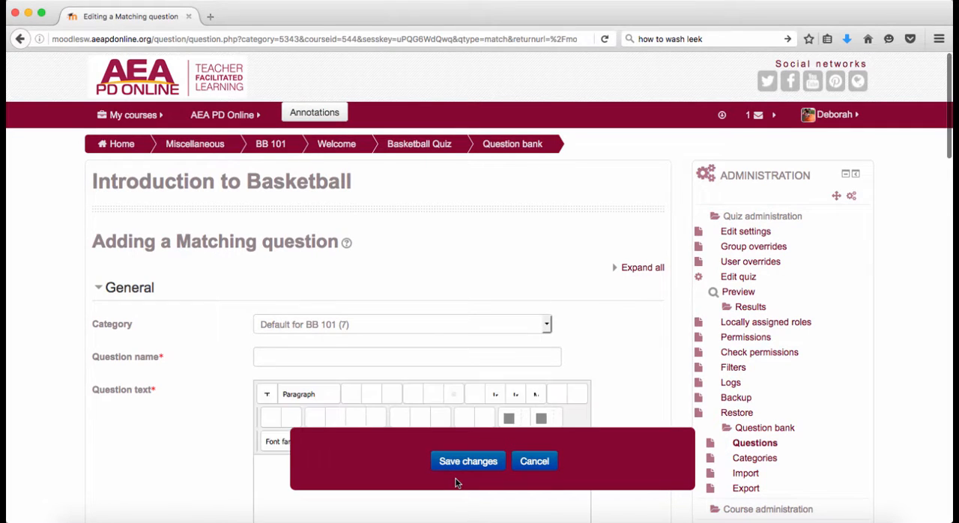
pyautogui.click(405, 364)
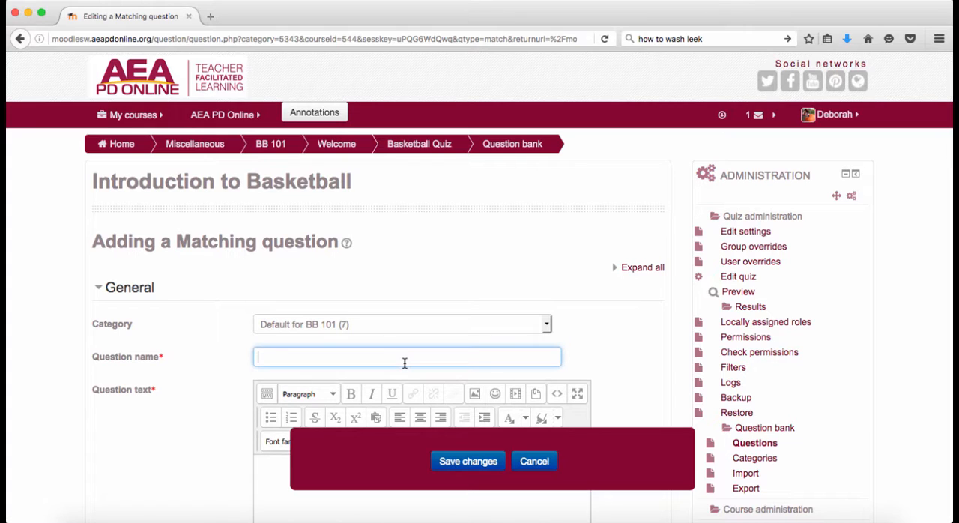
pyautogui.write('BB6')
# - Enter the question text "Match the field goal description with the points scored"
pyautogui.scroll(-5, 211, 387)
pyautogui.click(267, 312)
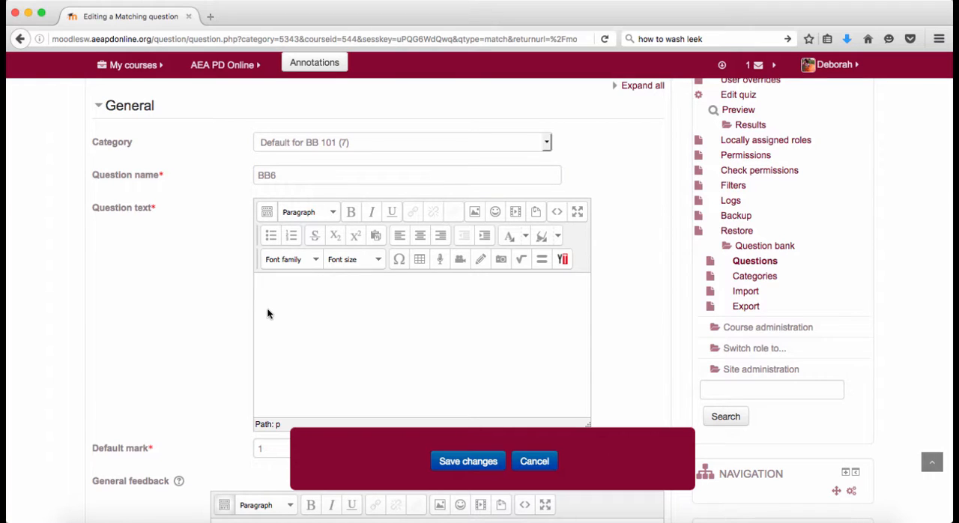
pyautogui.write('Match the field goal')
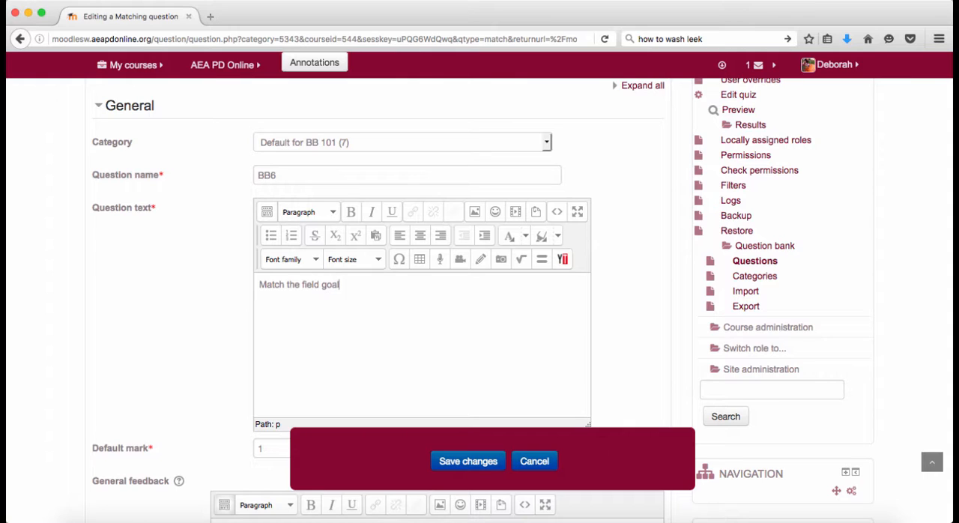
pyautogui.write(' description with th')
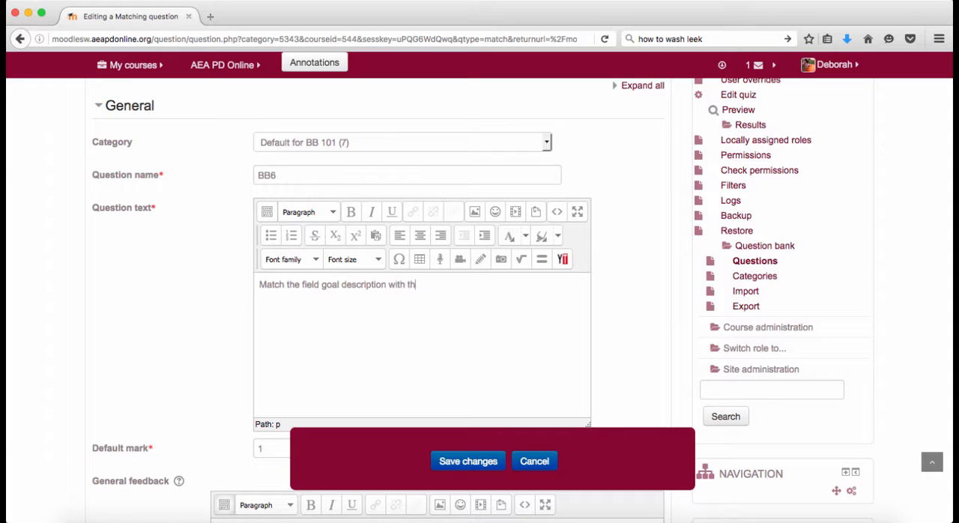
pyautogui.write('e points scored.')
# - Paste the description into Question 1 and edit it to "A field goal worth when inside the oppositions semi-circle."
pyautogui.scroll(-7, 178, 397)
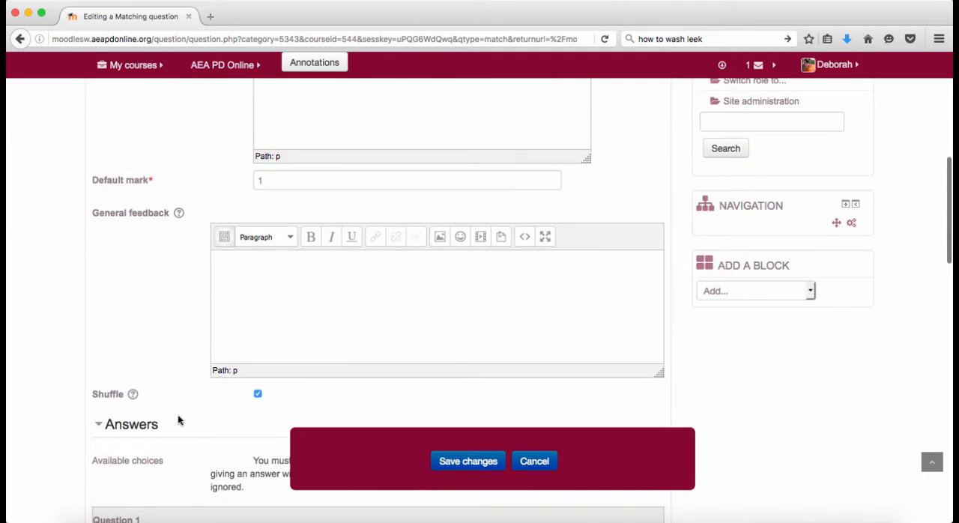
pyautogui.scroll(-7, 177, 420)
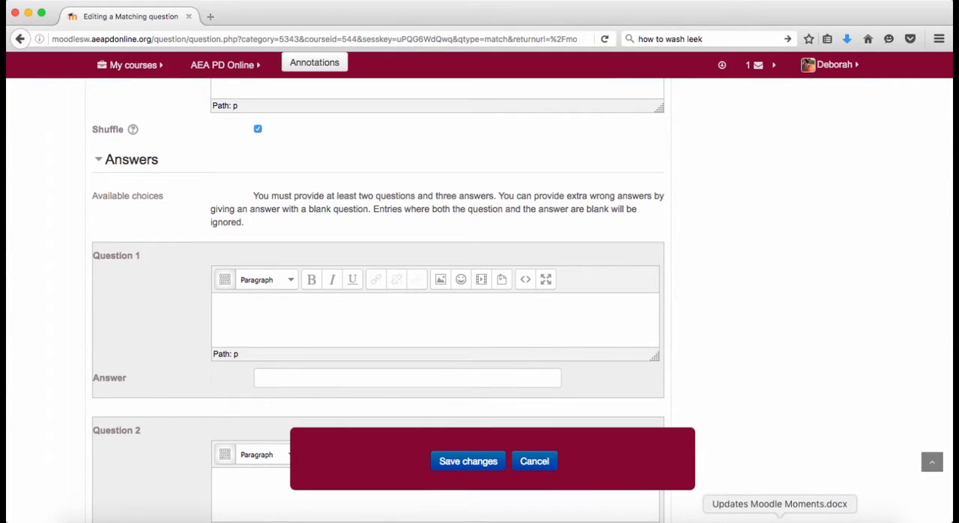
pyautogui.click(290, 341)
pyautogui.write('points is a field goal worth when inside the oppositions semi-circle')
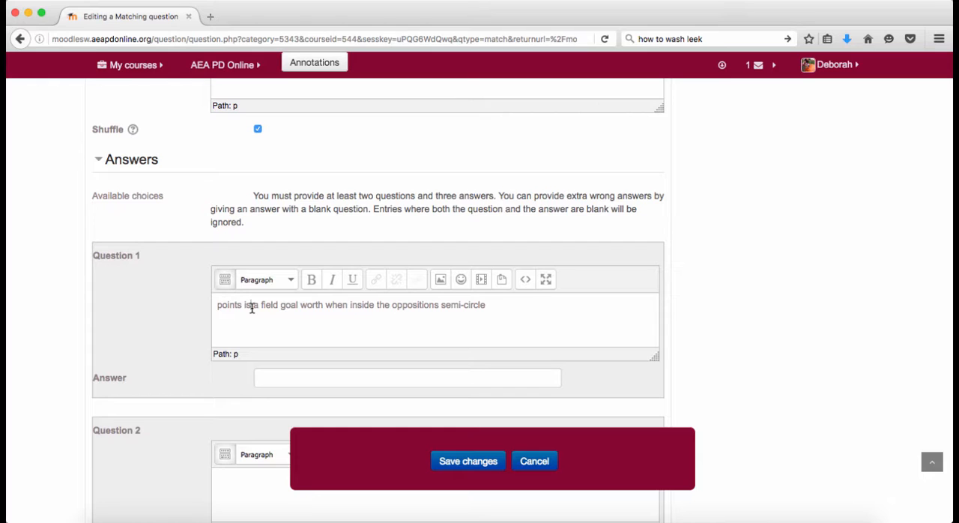
pyautogui.moveTo(259, 306); pyautogui.dragTo(201, 305)
pyautogui.press('BackSpace')
pyautogui.write('A')
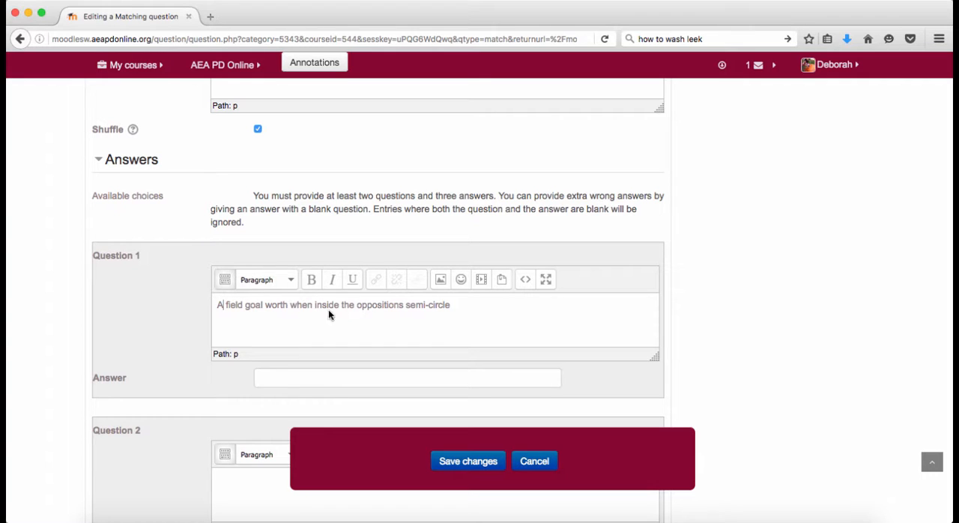
pyautogui.click(459, 304)
pyautogui.write('.')
# - Copy Question 1's description into Question 2 and change it to "A field goal worth when outside the oppositions semi-circle."
pyautogui.scroll(-5, 459, 304)
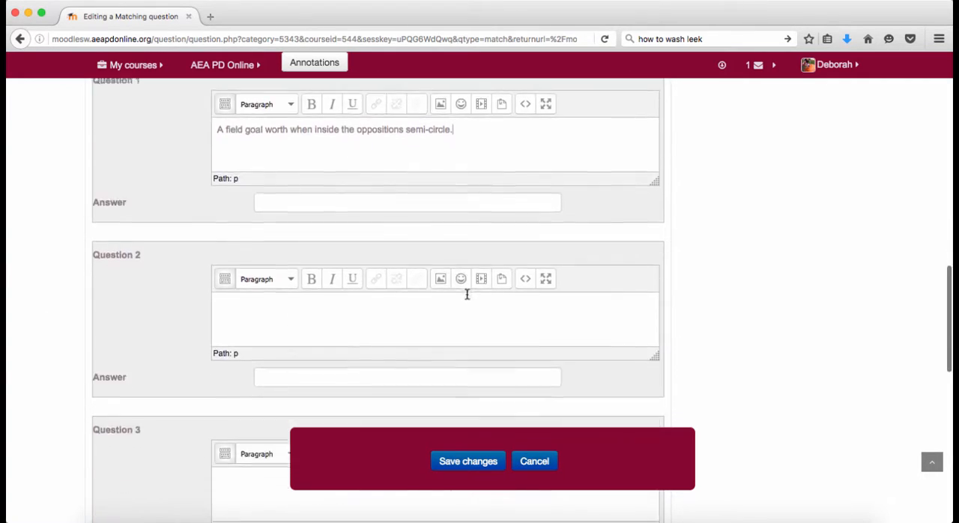
pyautogui.moveTo(458, 116); pyautogui.dragTo(208, 115)
pyautogui.press('super+c')
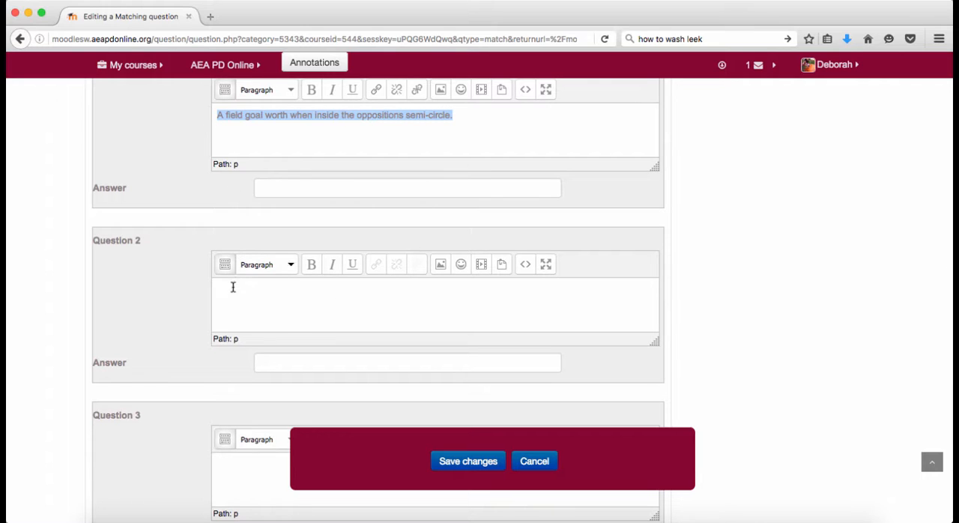
pyautogui.click(232, 285)
pyautogui.press('super+v')
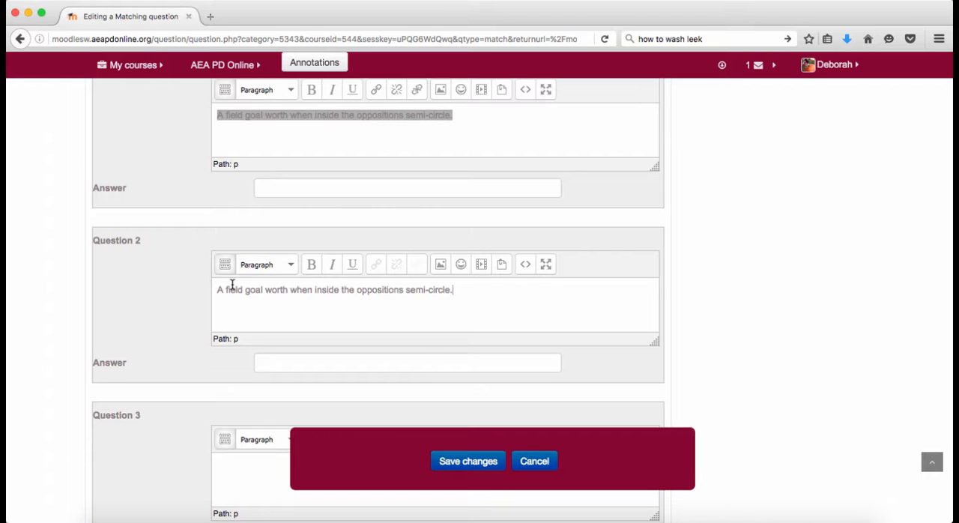
pyautogui.click(340, 290)
pyautogui.press('BackSpace')
pyautogui.press('BackSpace')
pyautogui.press('BackSpace')
pyautogui.press('BackSpace')
pyautogui.press('BackSpace')
pyautogui.press('BackSpace')
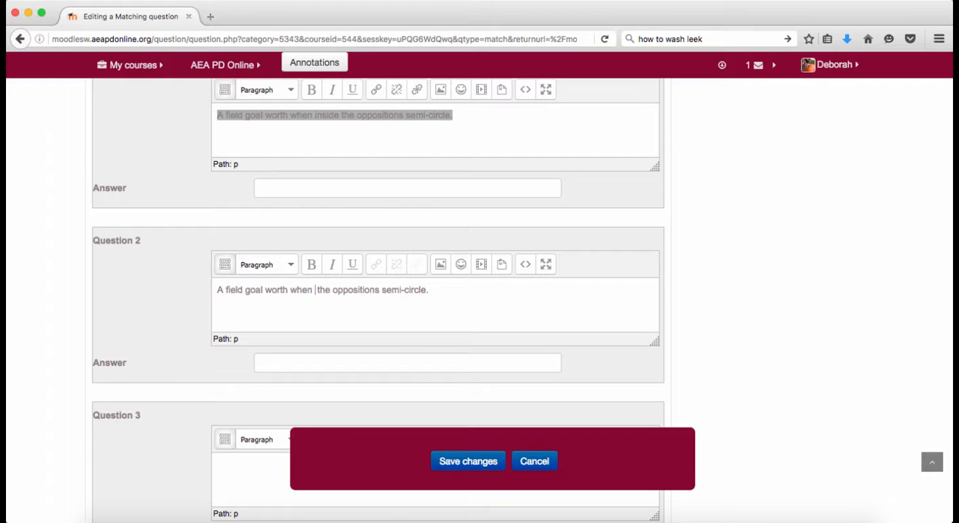
pyautogui.write('outside th')
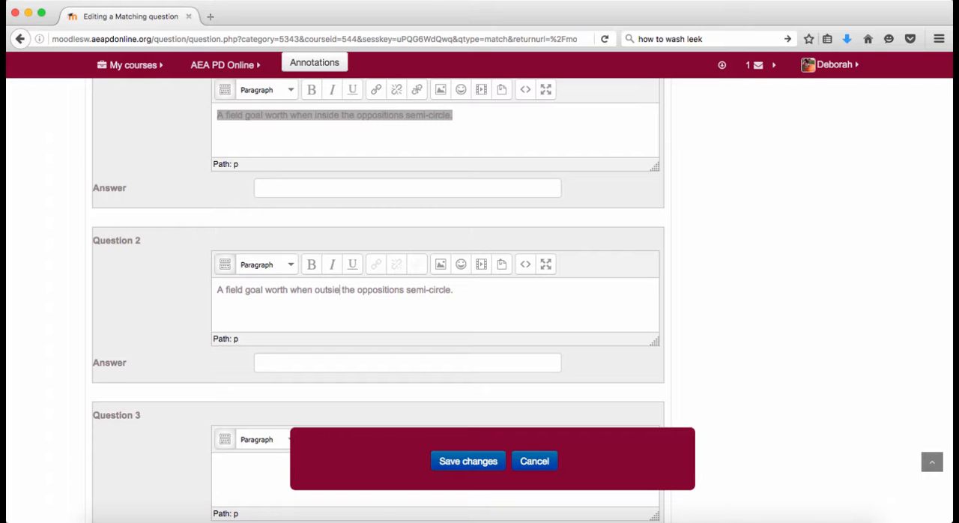
pyautogui.write('e')
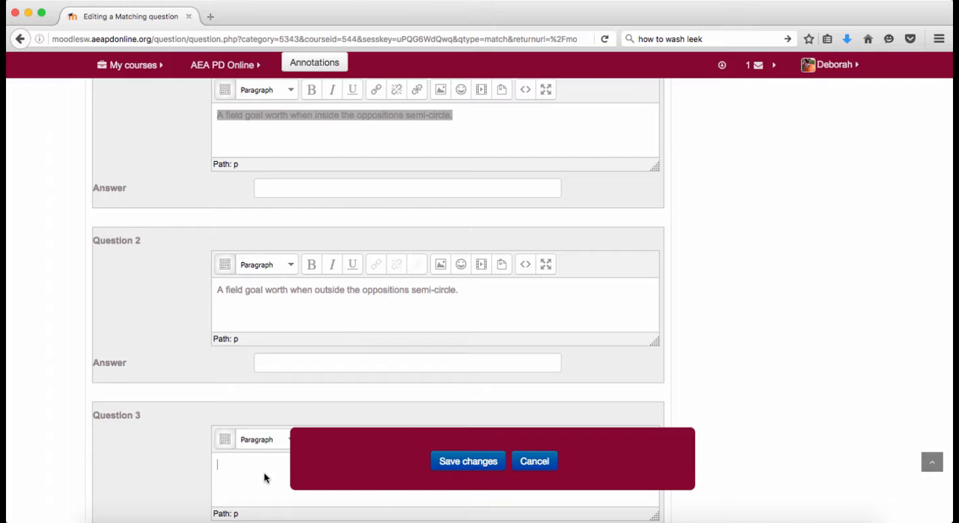
# - Paste the description into Question 3 and change it to "A field goal worth when at the oppositions free throw line."
pyautogui.scroll(-3, 264, 474)
pyautogui.press('super+v')
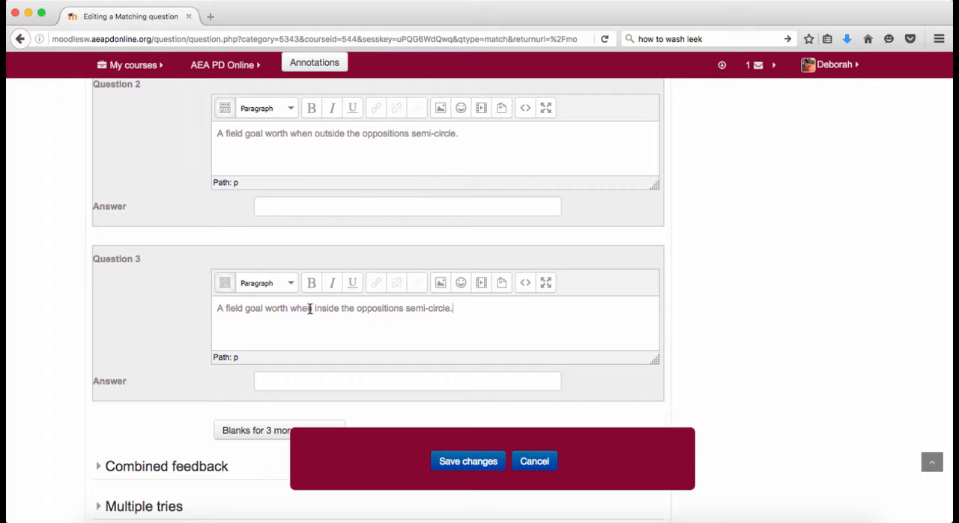
pyautogui.moveTo(316, 308); pyautogui.dragTo(419, 319)
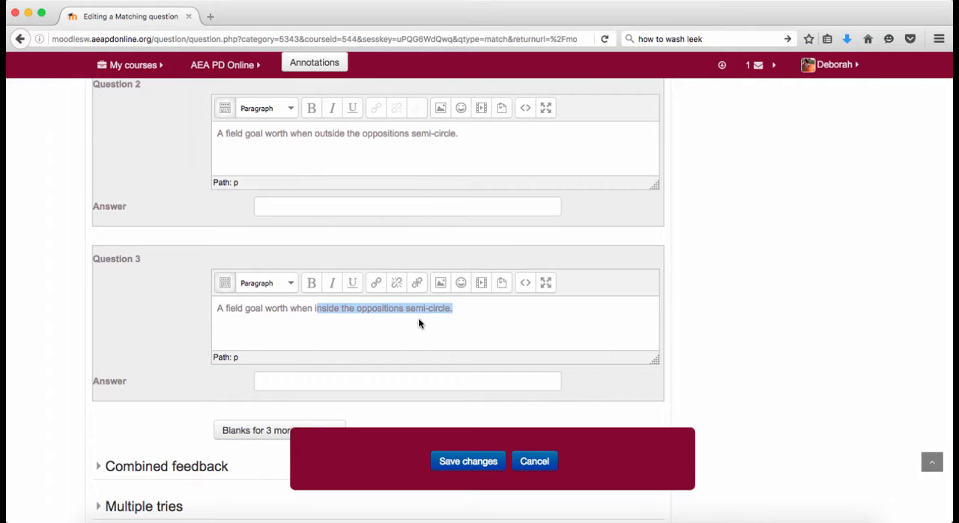
pyautogui.press('BackSpace')
pyautogui.write('at the opp')
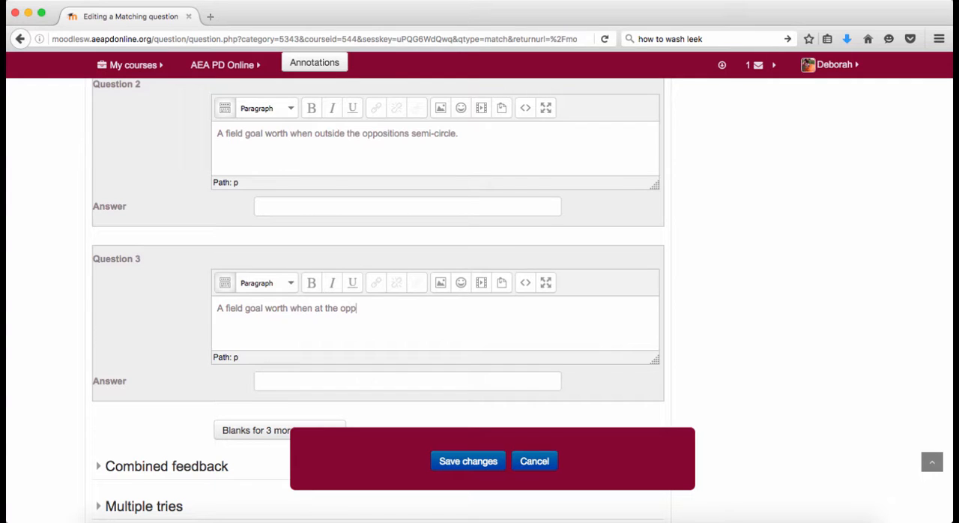
pyautogui.write('osi')
pyautogui.write('tions free throw line.')
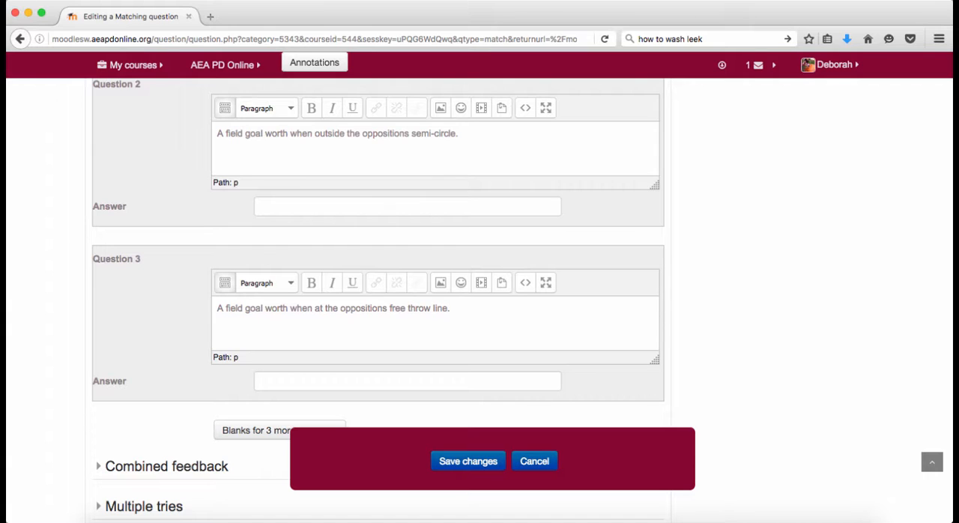
# - Set the matching answers to 2 for Question 1, 3 for Question 2 and 1 for Question 3, and save the question
pyautogui.click(328, 384)
pyautogui.write('1')
pyautogui.click(309, 205)
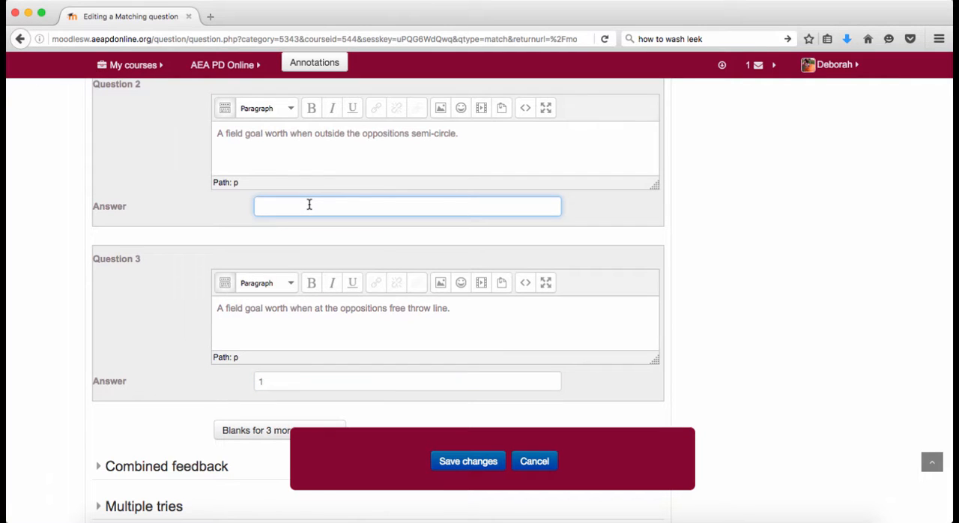
pyautogui.write('3')
pyautogui.scroll(3, 309, 204)
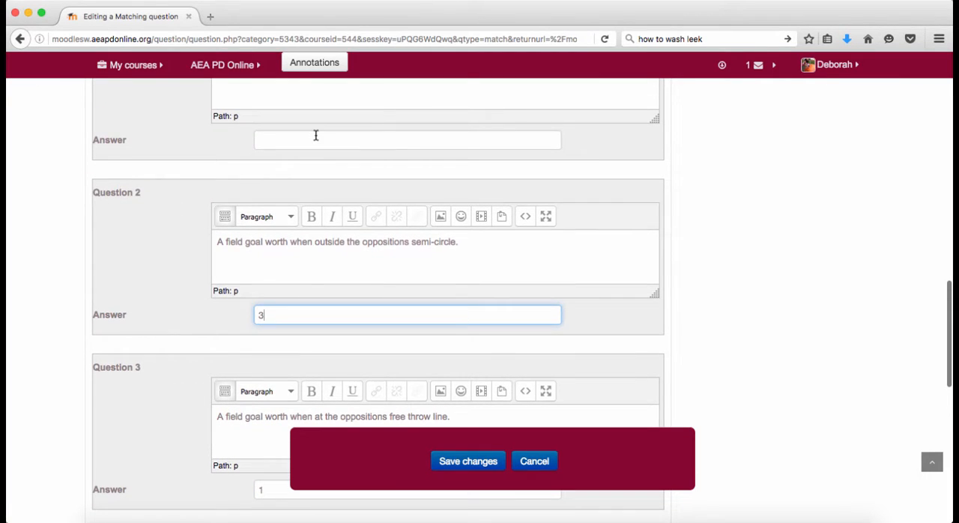
pyautogui.click(316, 135)
pyautogui.write('2')
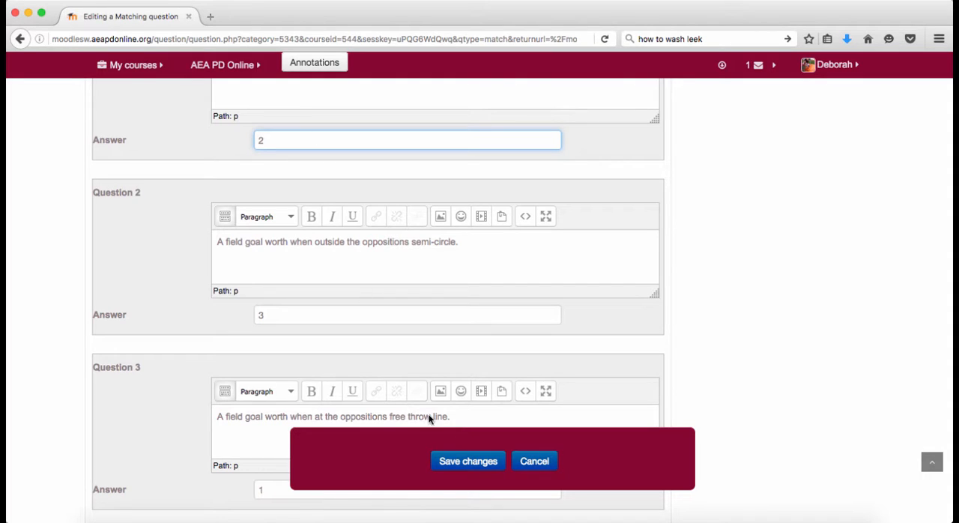
pyautogui.click(458, 459)
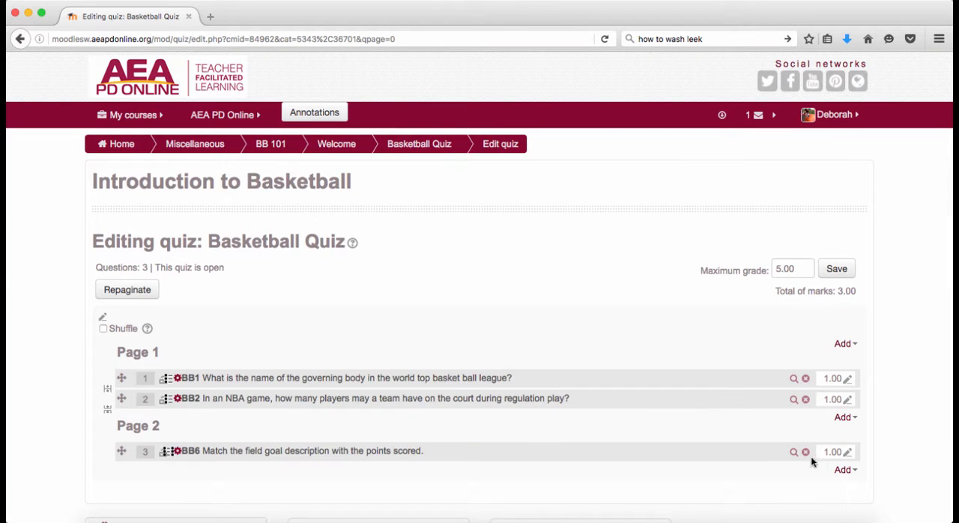
# - Set the mark of matching question BB6 to 3
pyautogui.click(848, 453)
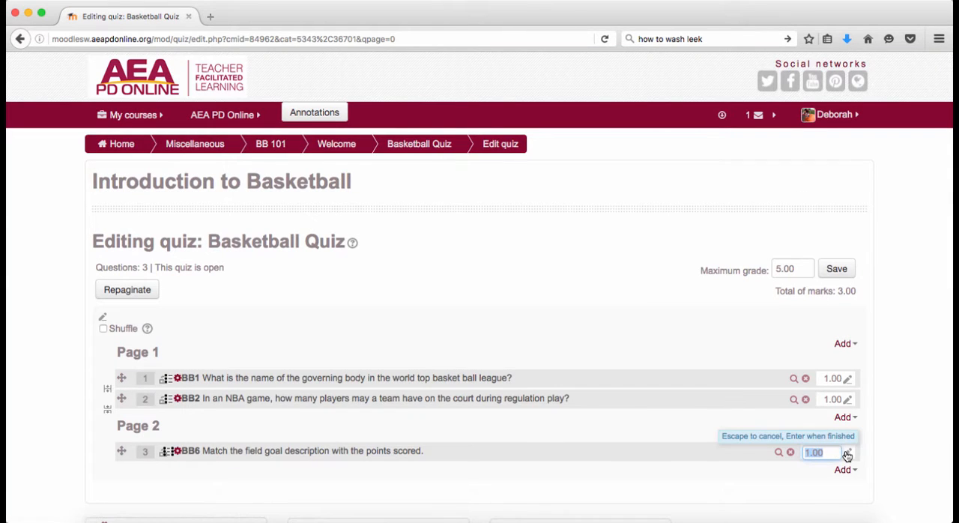
pyautogui.write('3')
pyautogui.press('Return')
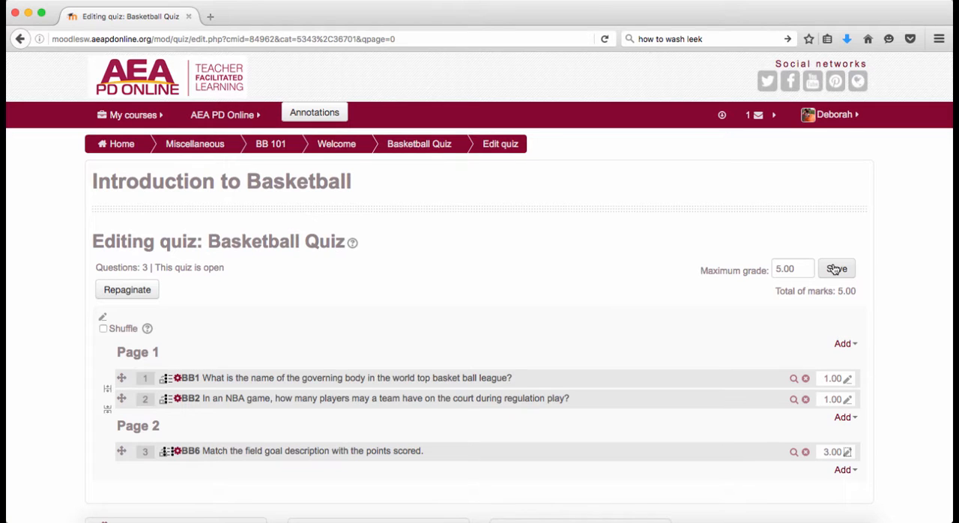
# - Set the quiz's maximum grade to 6 and save it
pyautogui.scroll(-5, 484, 314)
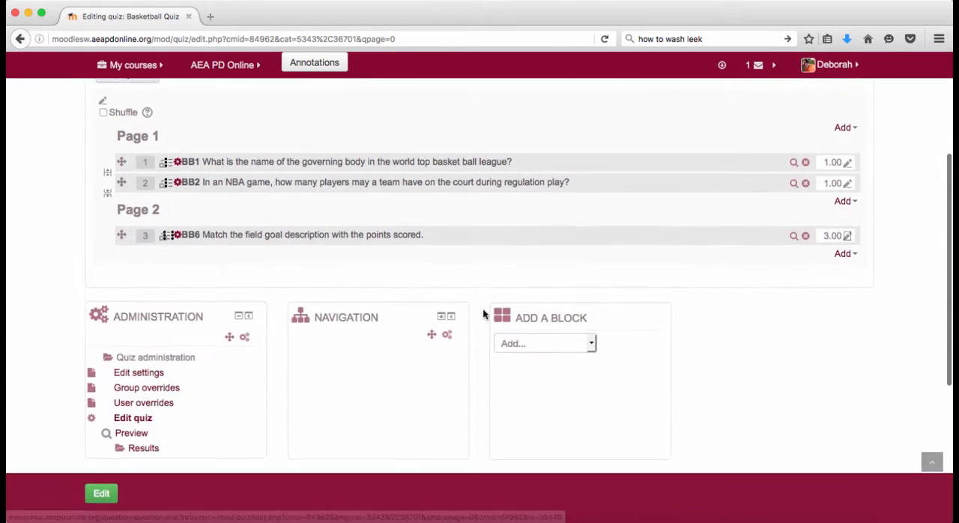
pyautogui.scroll(3, 484, 315)
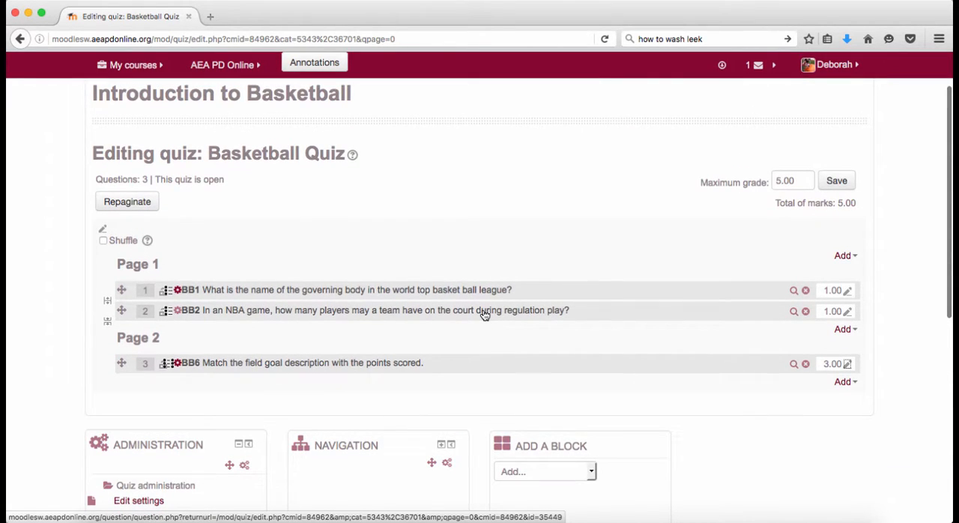
pyautogui.doubleClick(802, 173)
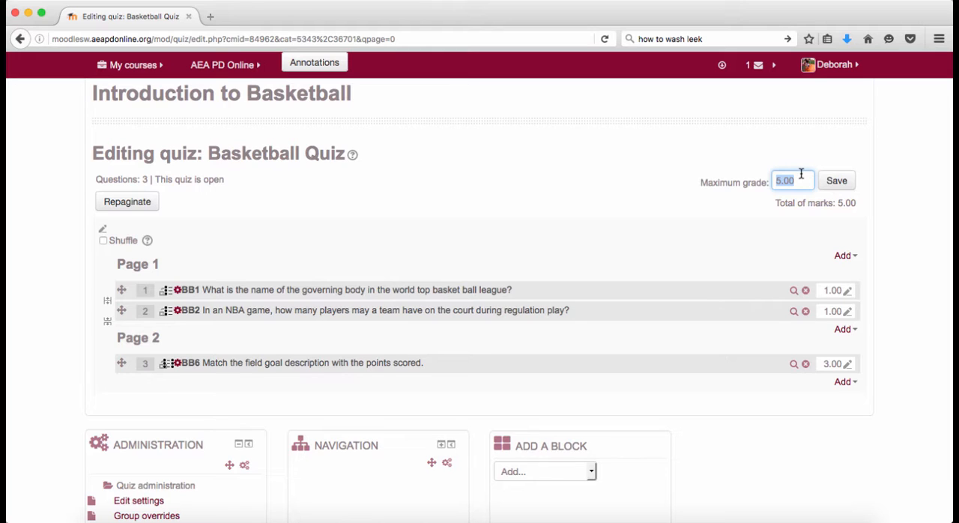
pyautogui.write('6')
pyautogui.click(838, 186)
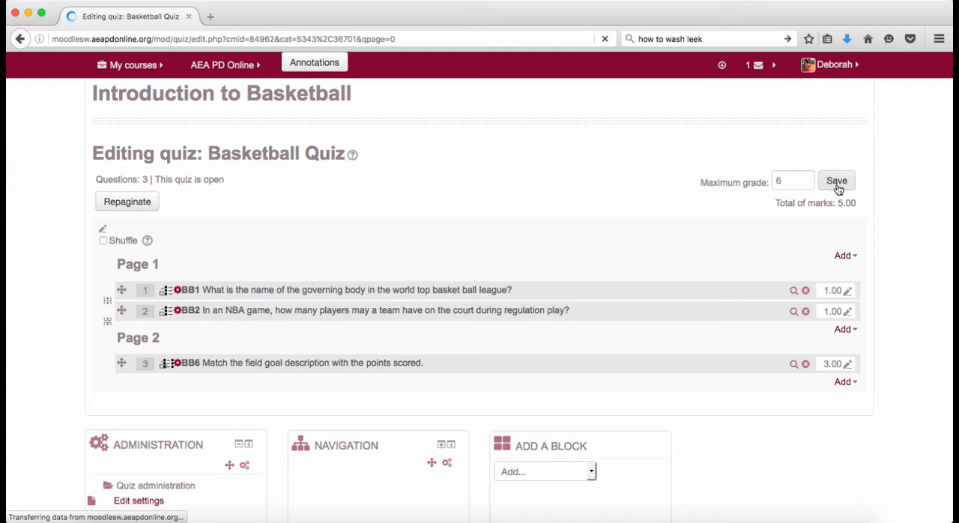
# - Add a new Short answer question to the end of Page 2 of the quiz
pyautogui.scroll(-4, 870, 367)
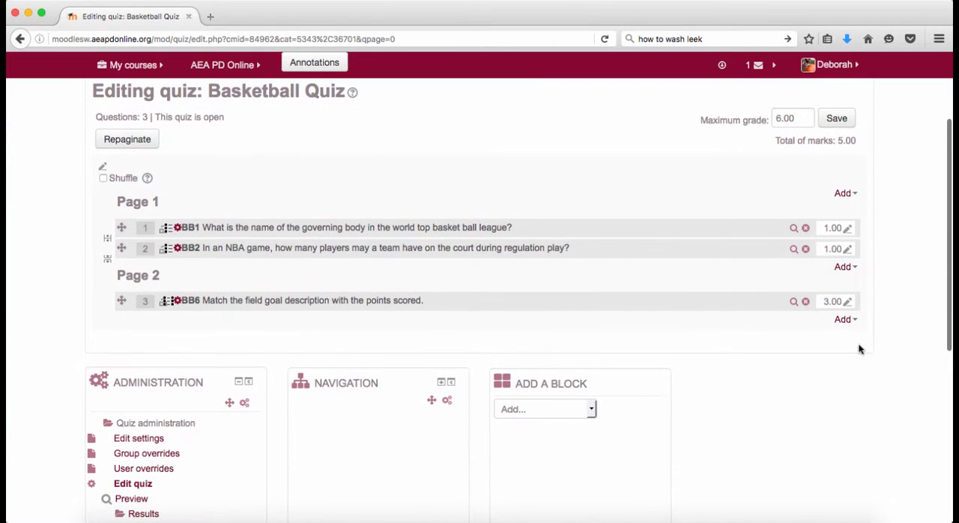
pyautogui.click(845, 319)
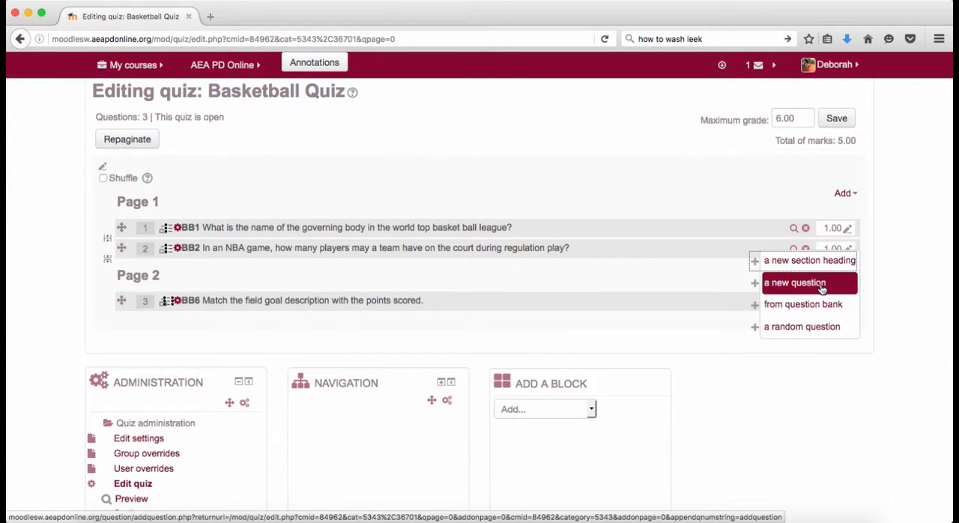
pyautogui.click(822, 288)
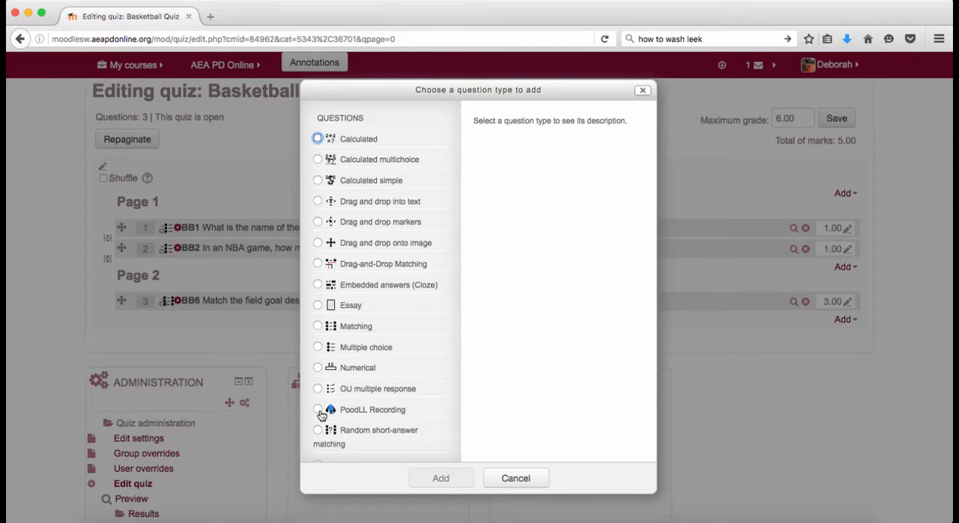
pyautogui.scroll(-3, 320, 408)
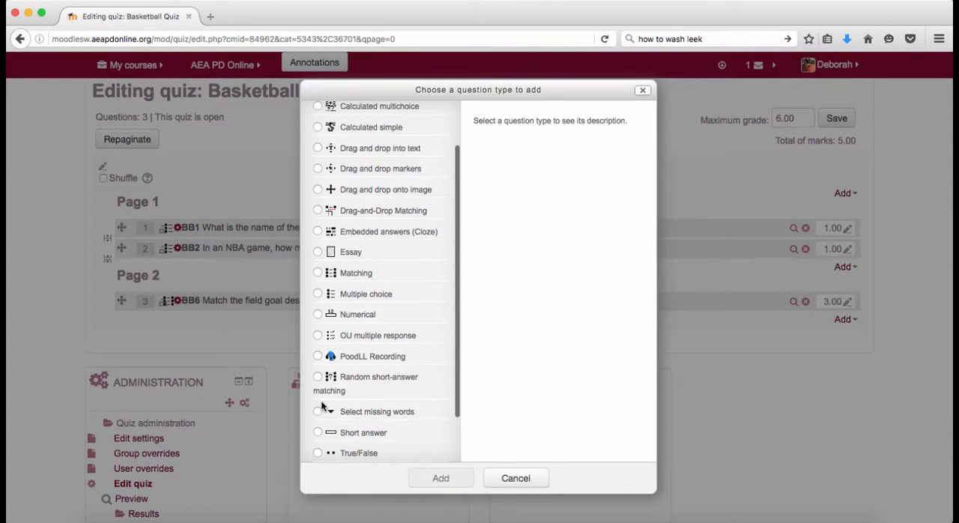
pyautogui.scroll(-1, 323, 405)
pyautogui.click(318, 410)
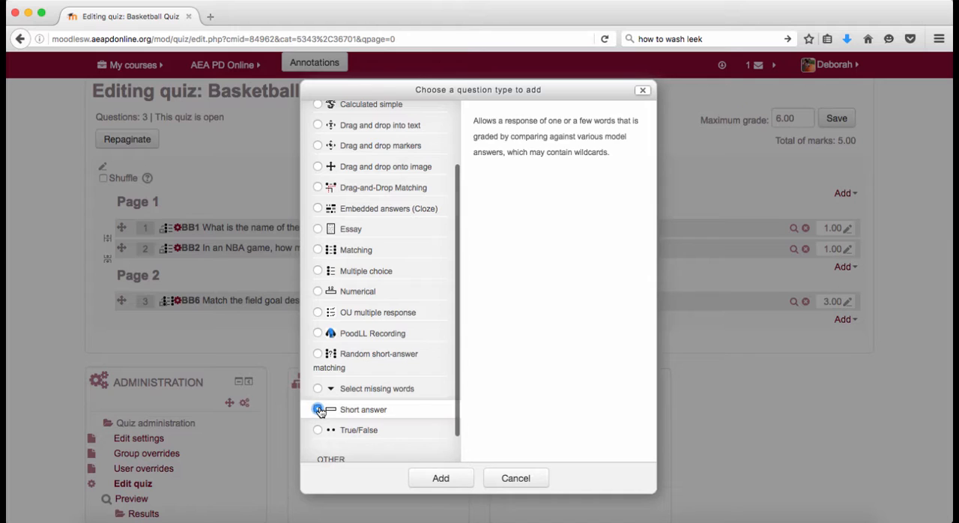
pyautogui.click(433, 479)
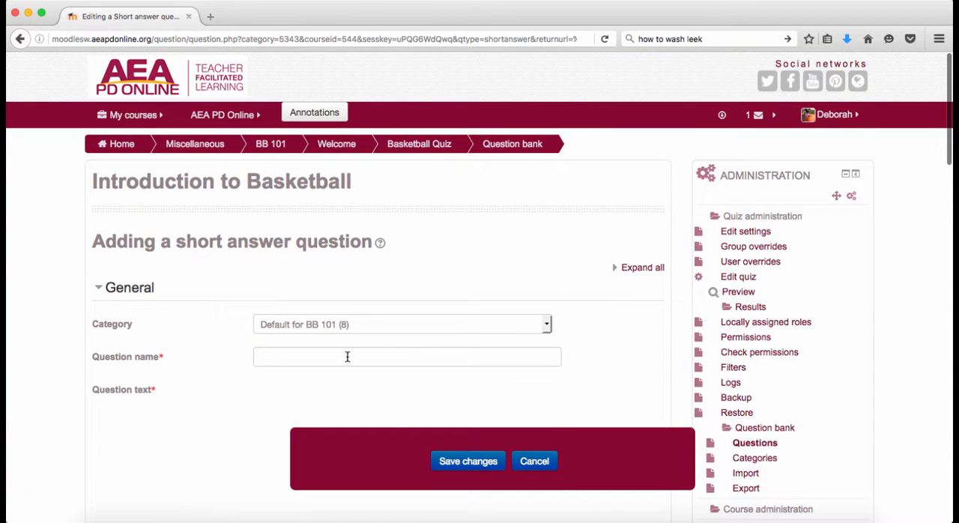
# - Name the short answer question BB7
pyautogui.click(347, 356)
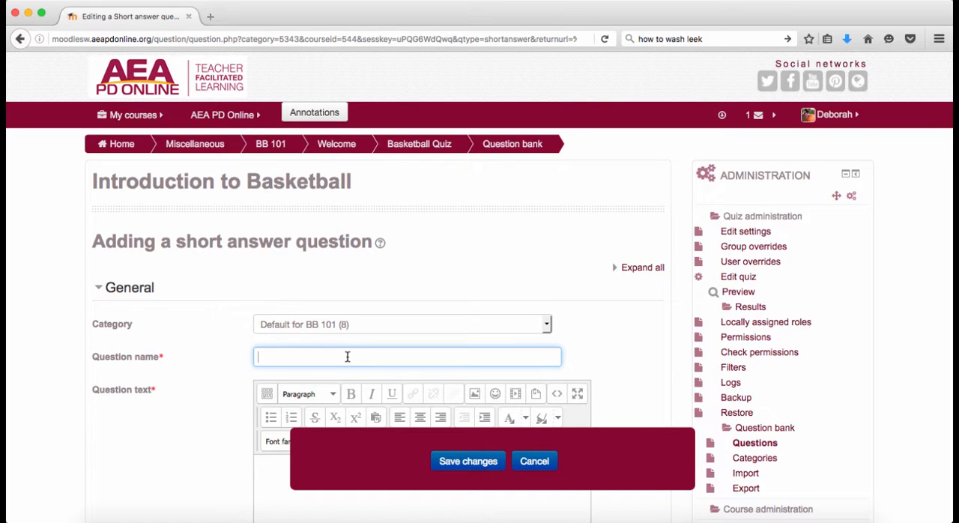
pyautogui.write('BB7')
# - Enter the question text "Describe what a player should do when moving across the court with the basketball."
pyautogui.scroll(-5, 268, 383)
pyautogui.click(289, 311)
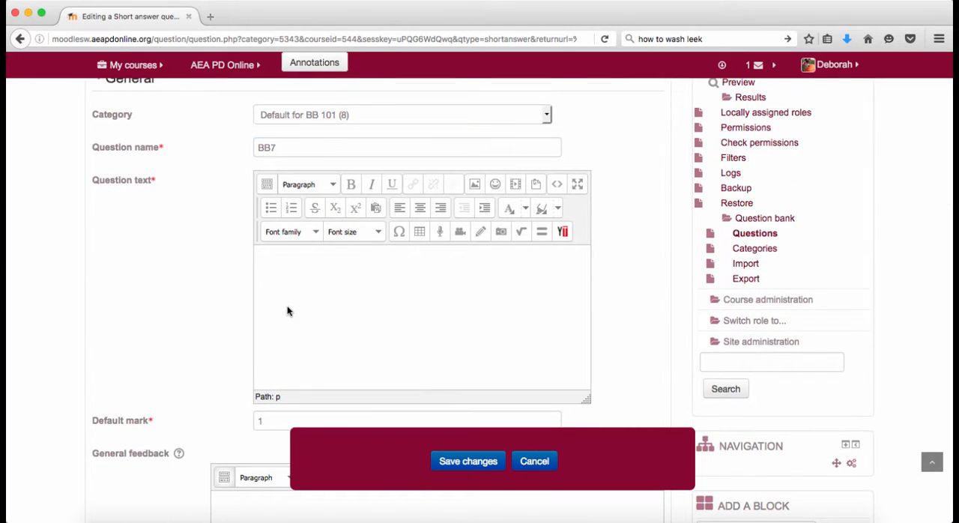
pyautogui.write('Describe what a player sho')
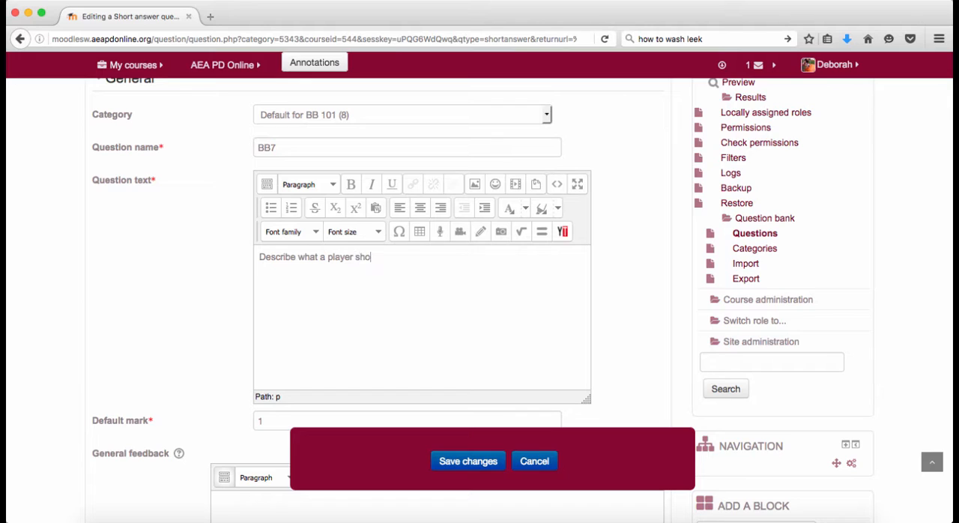
pyautogui.write('uld do when moving across')
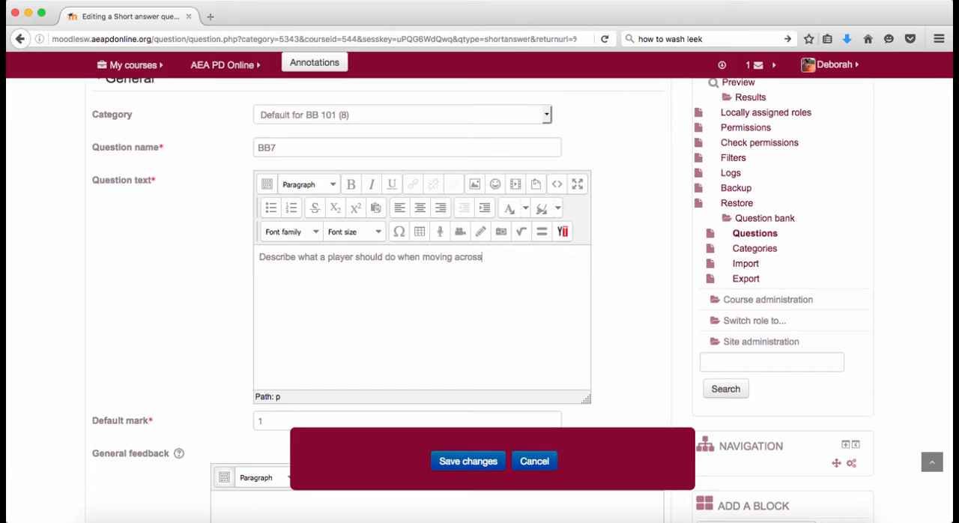
pyautogui.write(' the court with the basketball?')
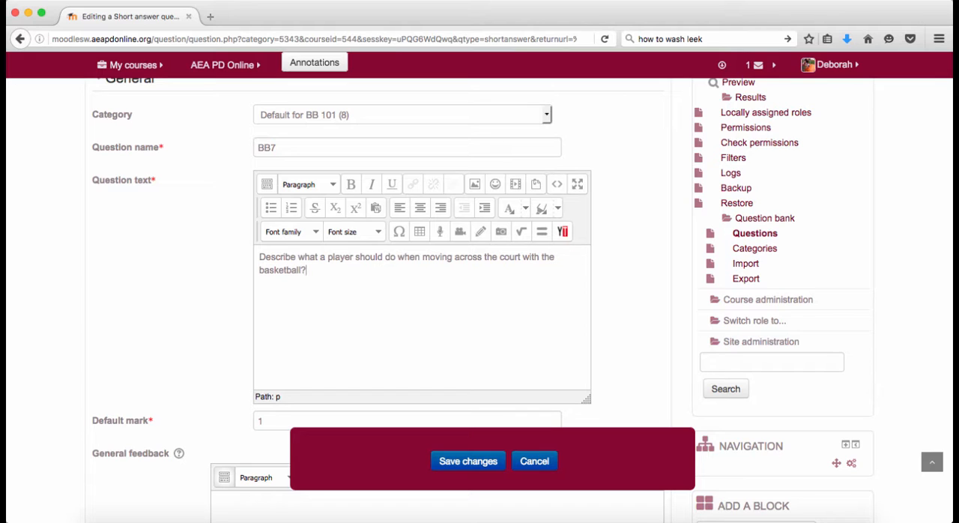
pyautogui.scroll(-3, 139, 371)
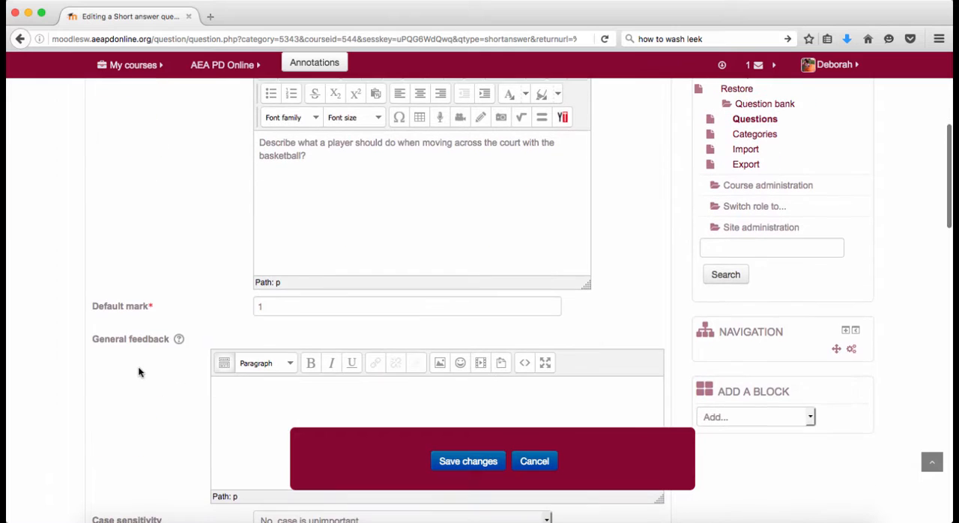
pyautogui.press('BackSpace')
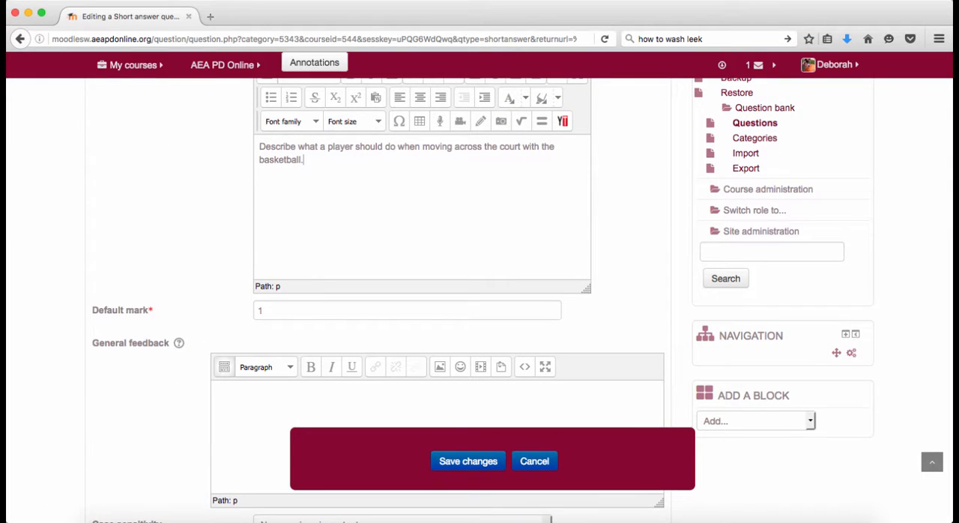
# - Enter "Dribble" as Answer 1 and set its grade to 100%
pyautogui.scroll(-4, 160, 375)
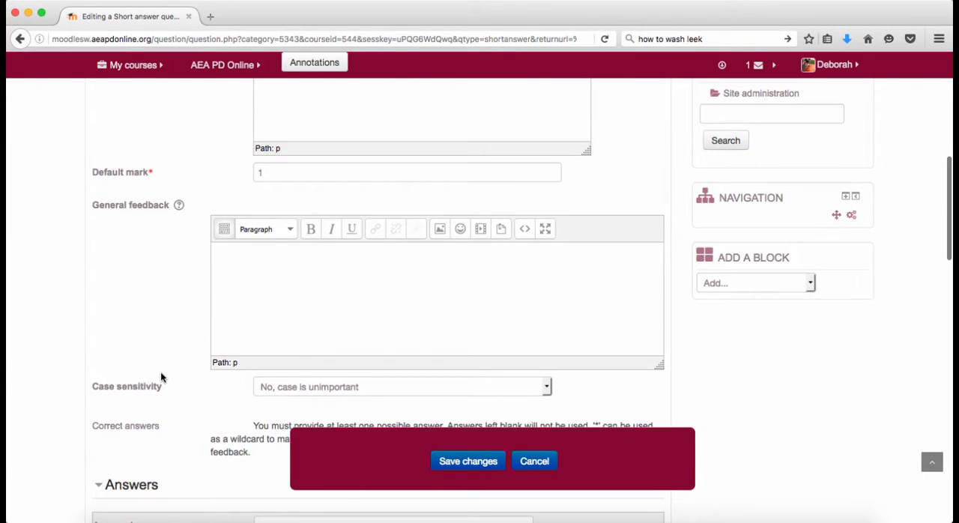
pyautogui.scroll(-6, 161, 377)
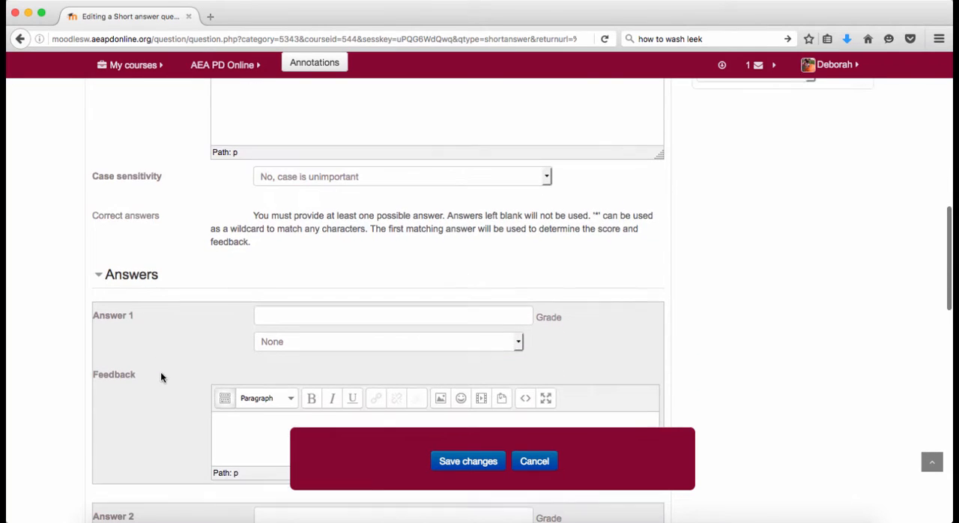
pyautogui.click(271, 308)
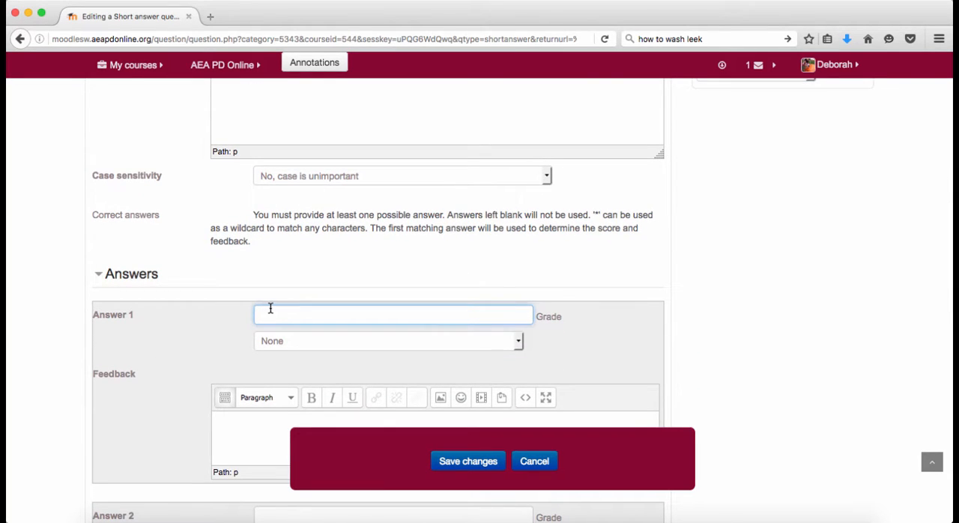
pyautogui.write('Dribble')
pyautogui.click(518, 343)
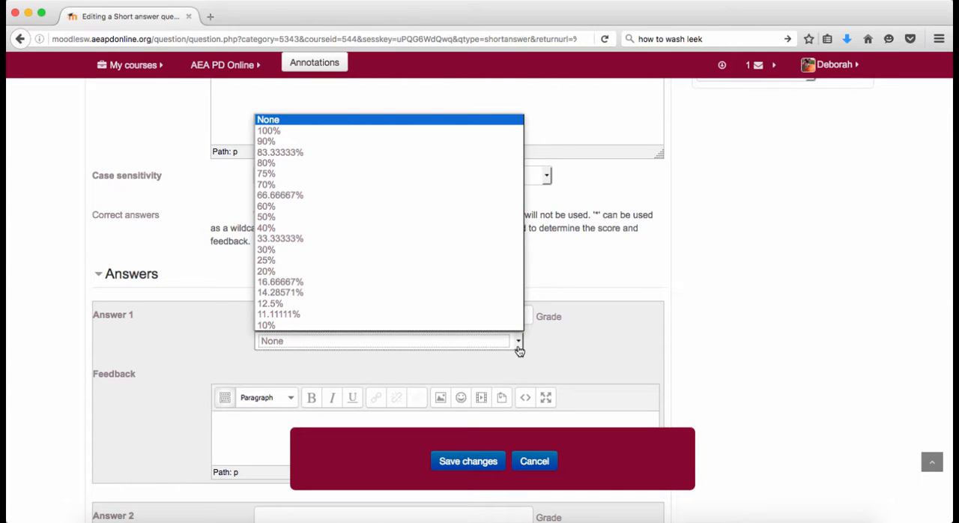
pyautogui.click(519, 346)
pyautogui.click(519, 347)
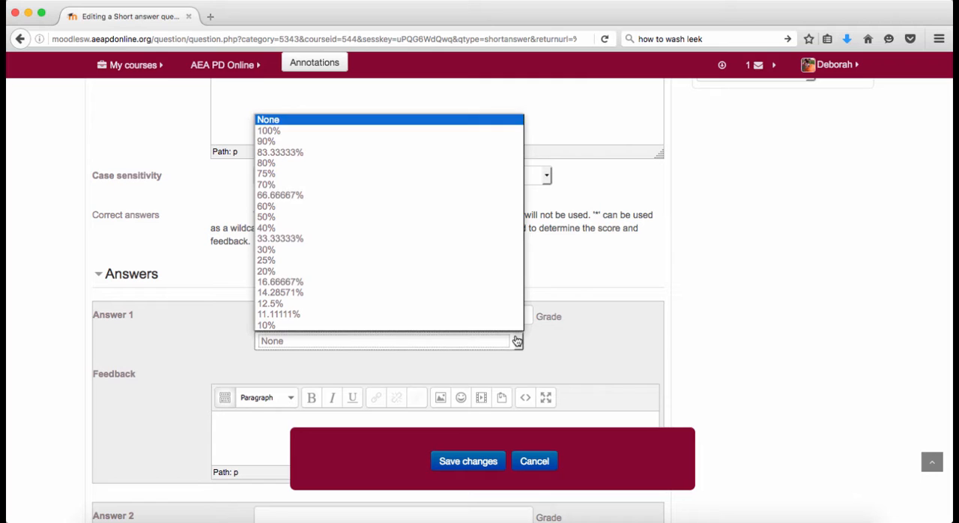
pyautogui.click(475, 132)
# - Enter "Bounce" as Answer 2 with a grade of 100%
pyautogui.scroll(-2, 216, 342)
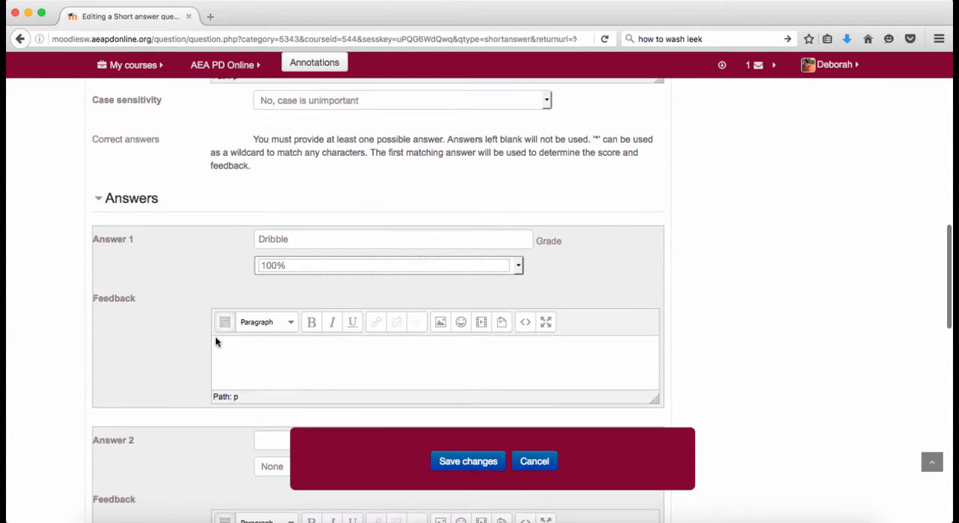
pyautogui.scroll(-5, 215, 342)
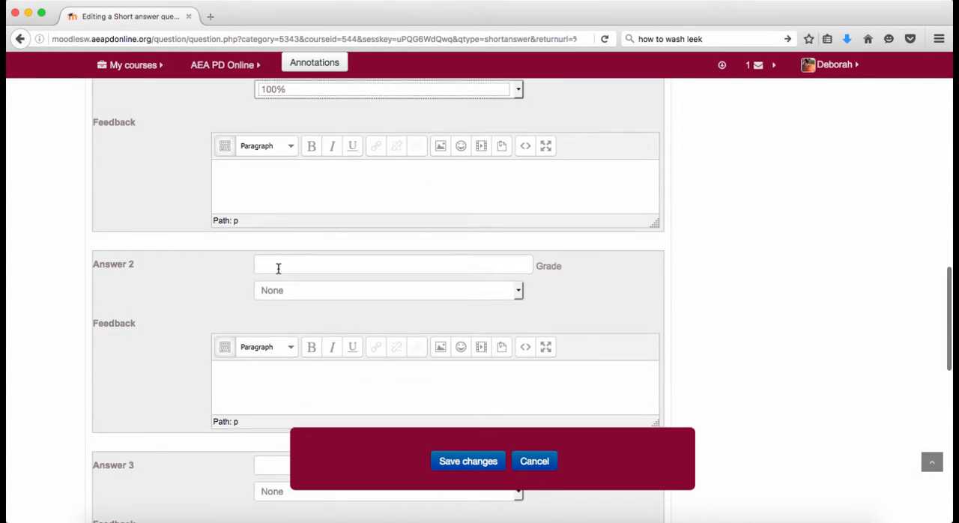
pyautogui.click(278, 268)
pyautogui.write('Bounce')
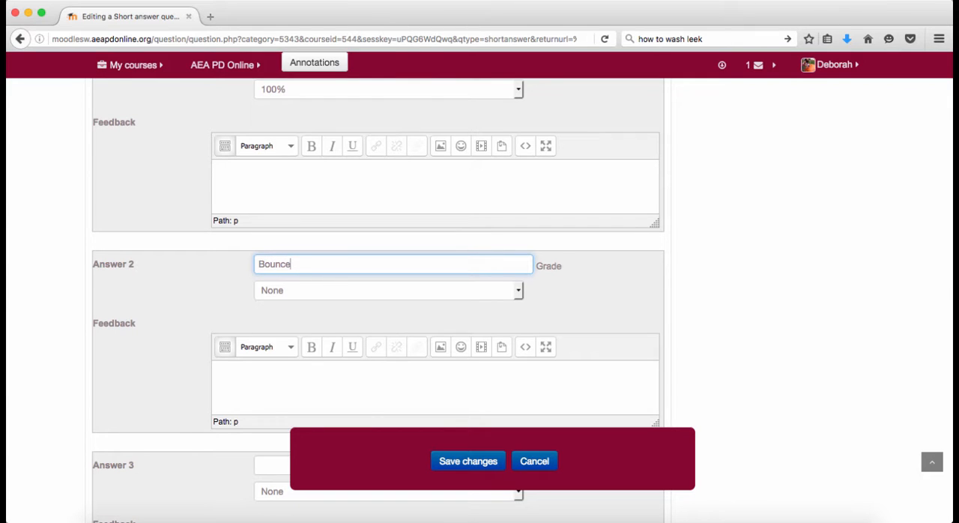
pyautogui.click(518, 293)
pyautogui.click(499, 318)
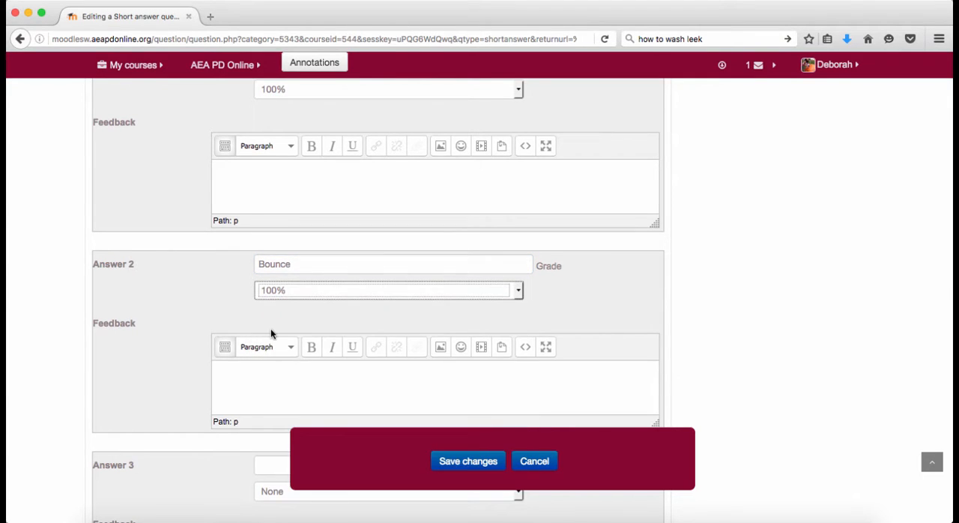
# - Save the short answer question's changes and continue editing it
pyautogui.scroll(-6, 271, 329)
pyautogui.scroll(-6, 270, 328)
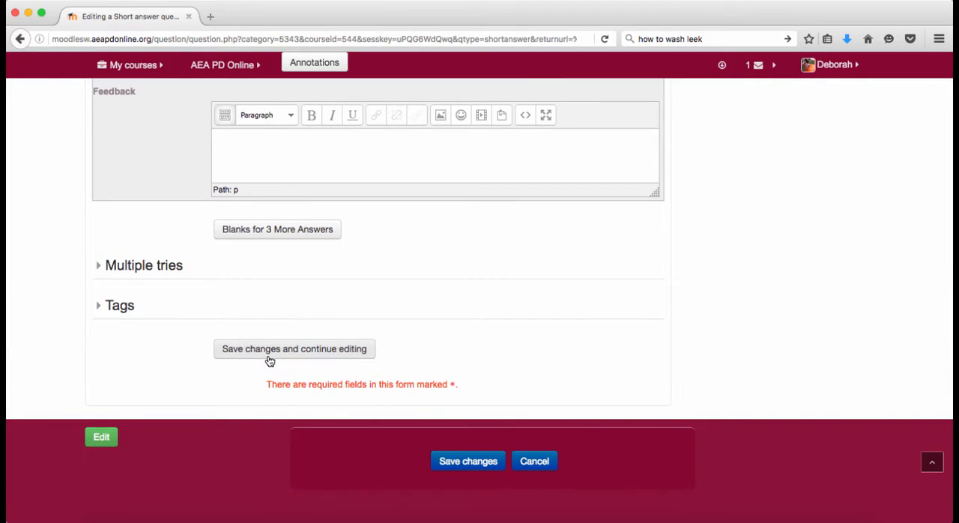
pyautogui.click(270, 352)
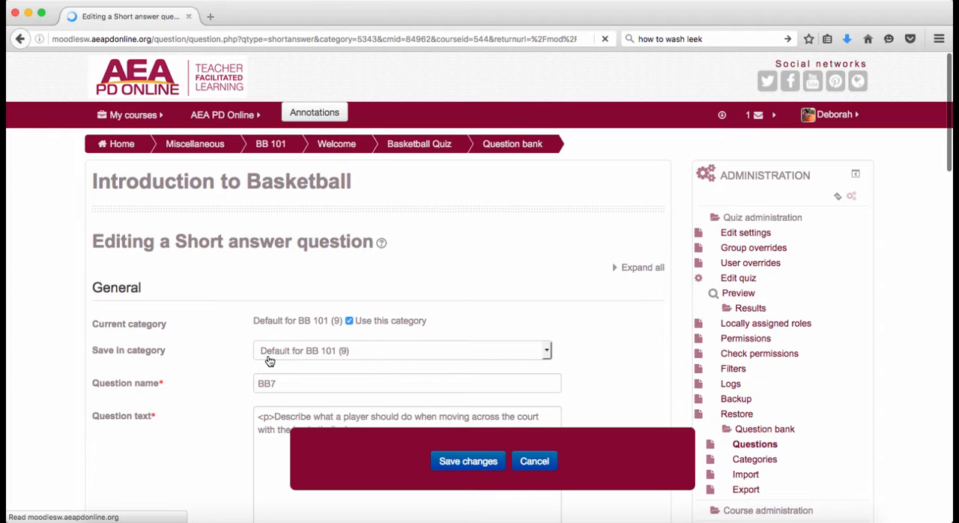
pyautogui.scroll(-3, 445, 374)
pyautogui.scroll(-4, 445, 373)
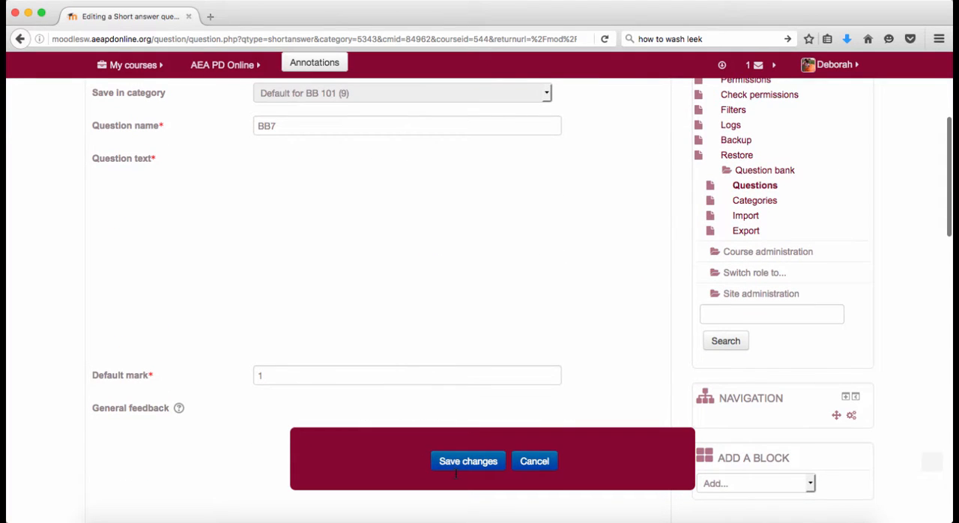
# - Save the short answer question BB7 and return to the Basketball Quiz's question list
pyautogui.click(457, 462)
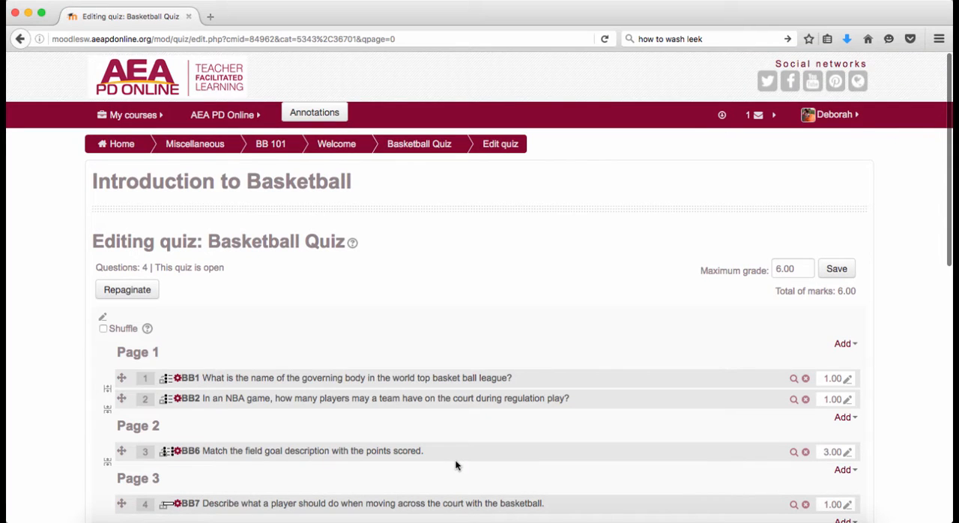
pyautogui.scroll(-5, 457, 465)
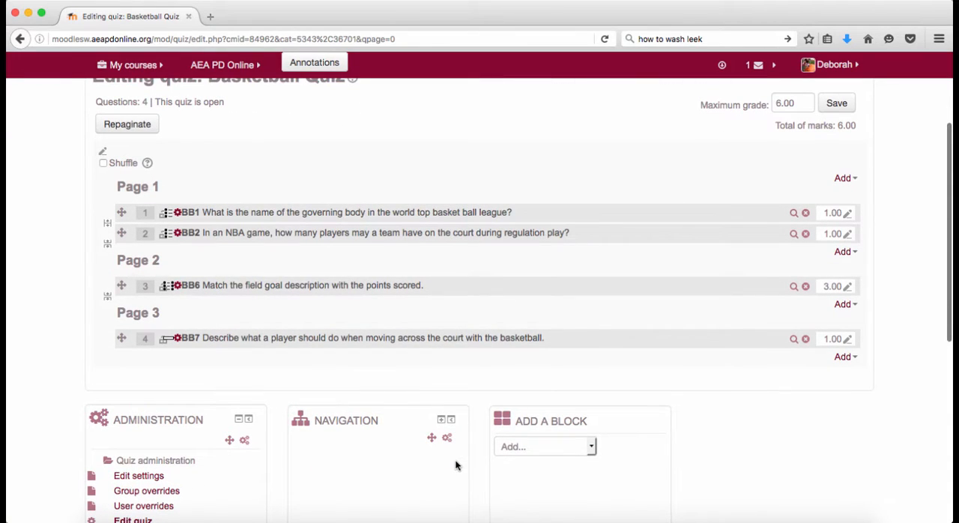
pyautogui.click(558, 3)
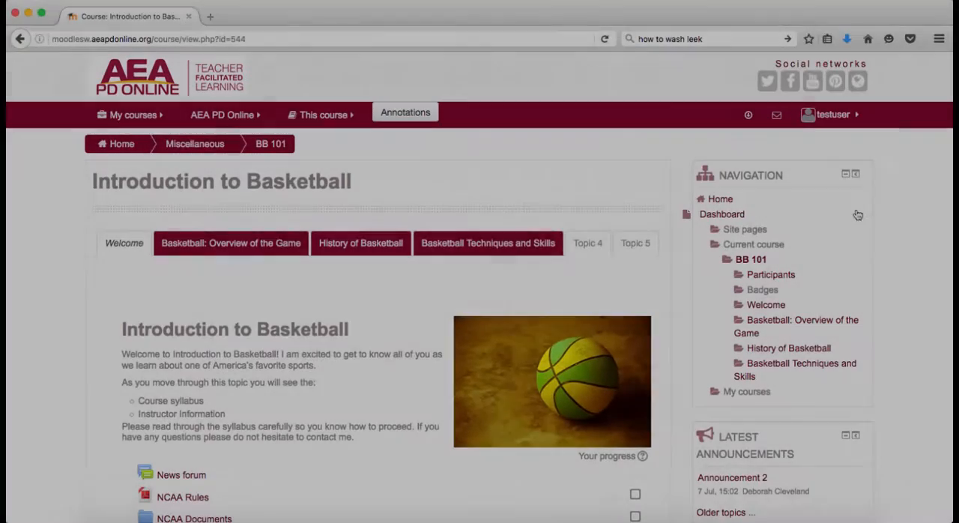
# - Open the Basketball Quiz from the course's Welcome section as the test user and start an attempt
pyautogui.scroll(-3, 544, 297)
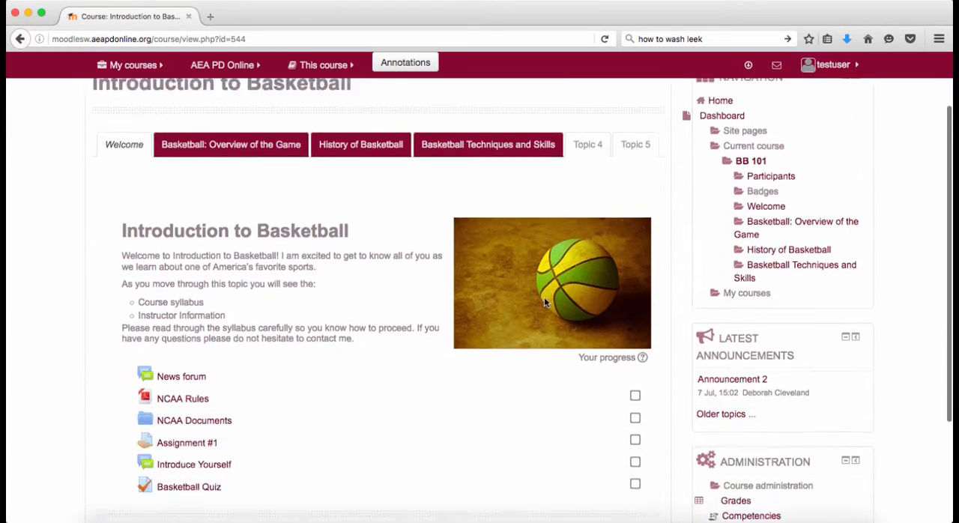
pyautogui.scroll(-4, 544, 297)
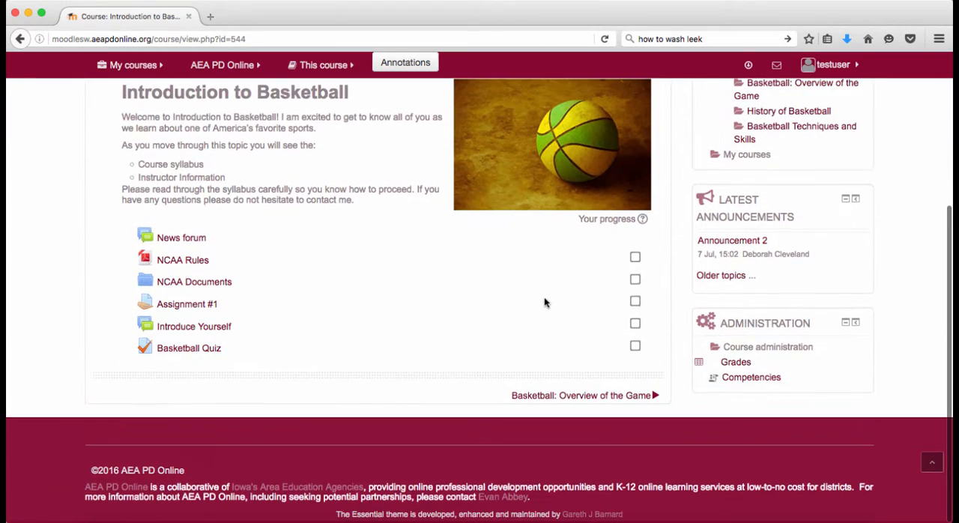
pyautogui.click(189, 348)
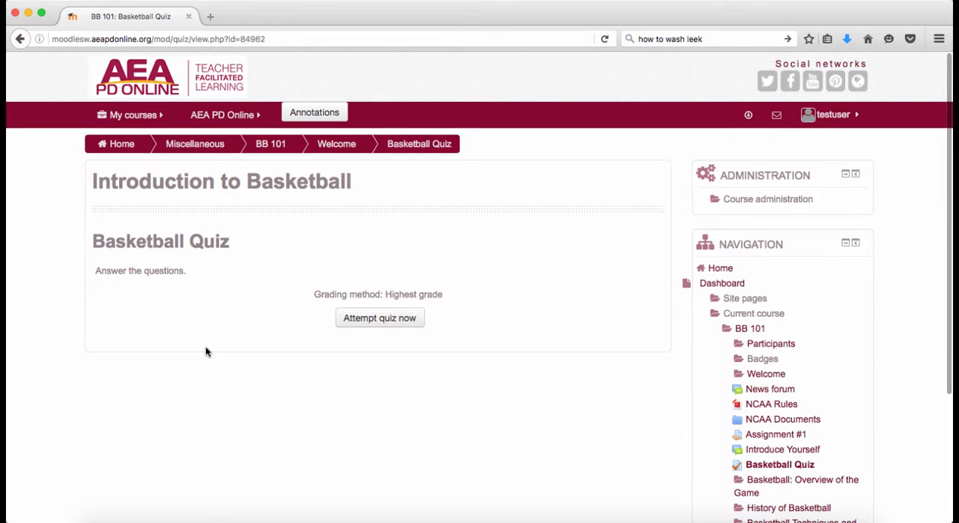
pyautogui.click(377, 318)
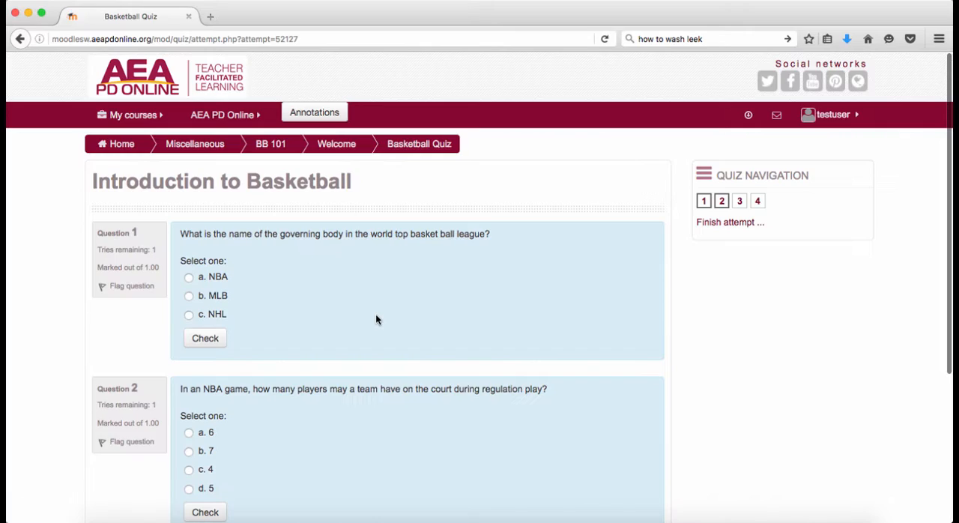
# - Answer question 1 with NBA and check it, then answer question 2 with 5 and continue to question 3
pyautogui.scroll(-1, 377, 319)
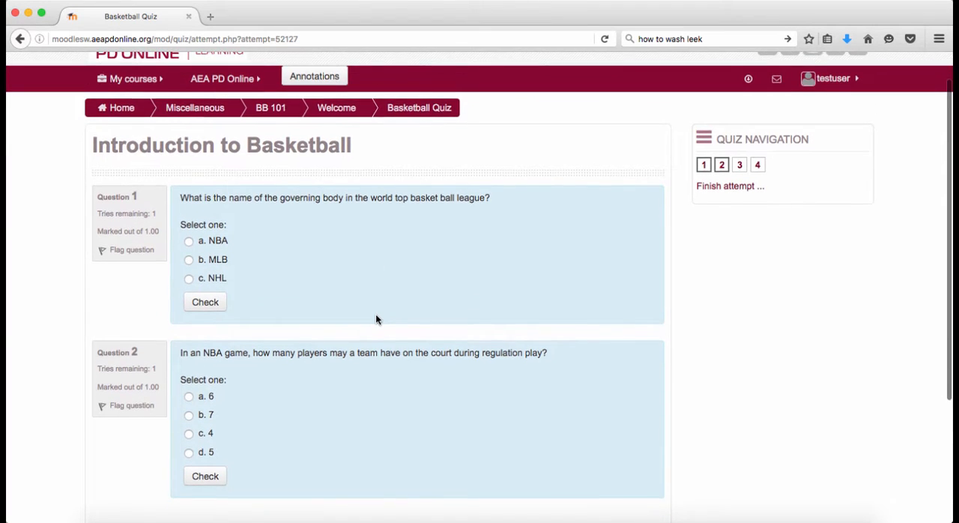
pyautogui.scroll(-2, 375, 318)
pyautogui.scroll(2, 376, 318)
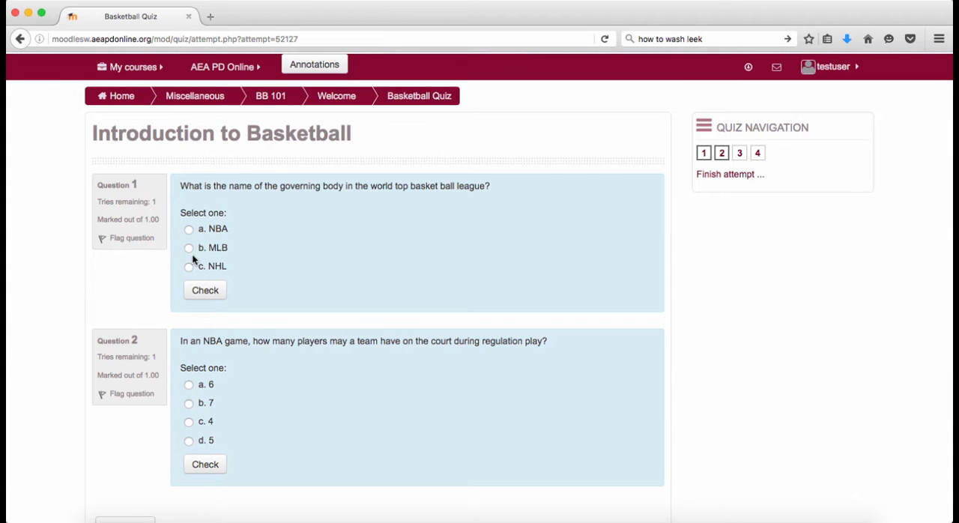
pyautogui.click(189, 230)
pyautogui.click(217, 290)
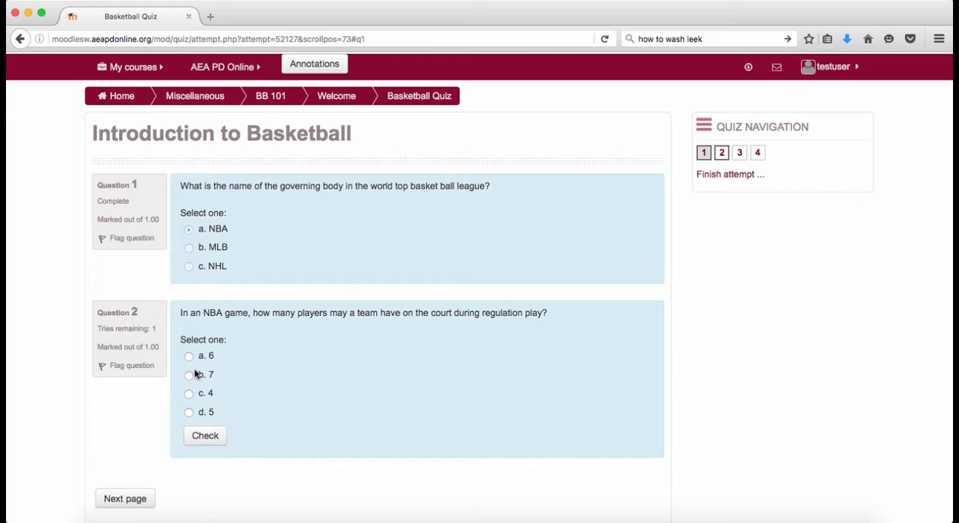
pyautogui.click(189, 413)
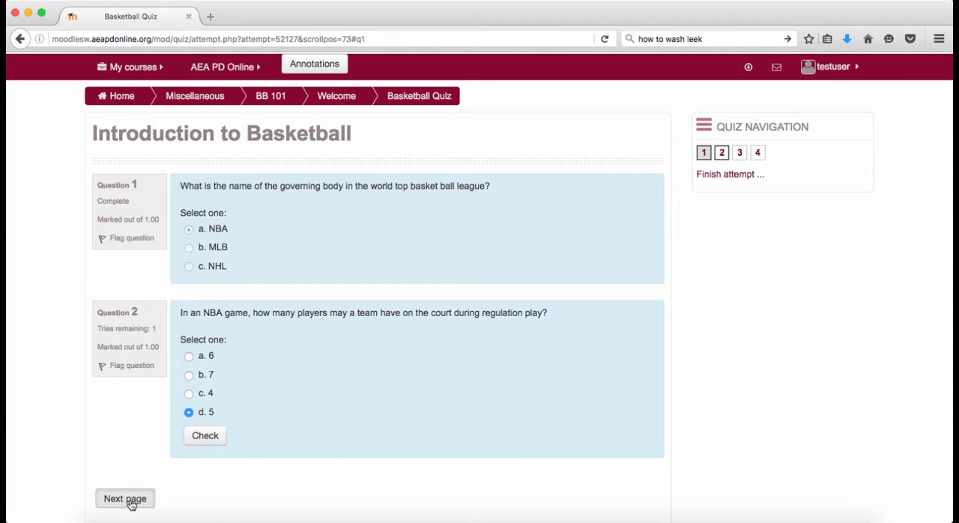
pyautogui.click(129, 501)
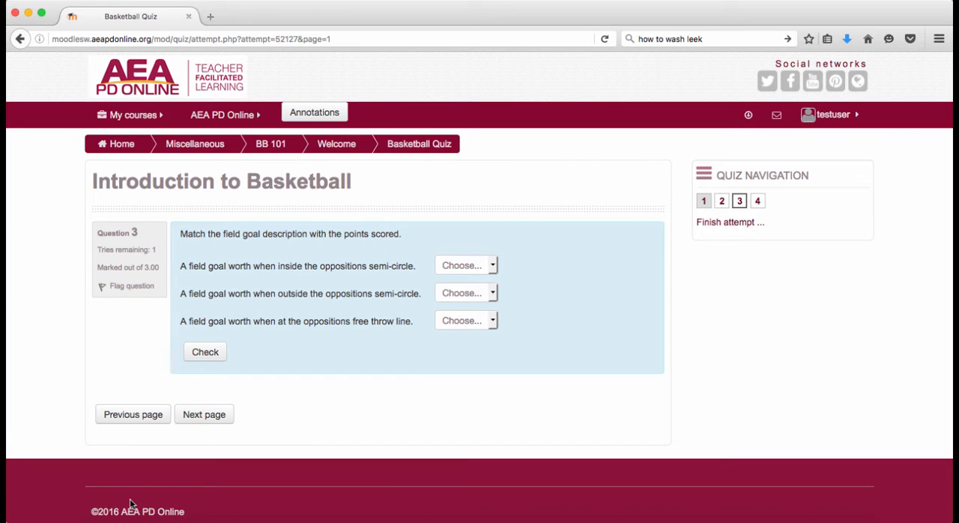
# - Match inside the semi-circle to 2, outside the semi-circle to 2 and the free throw line to 1, and continue to question 4
pyautogui.click(494, 270)
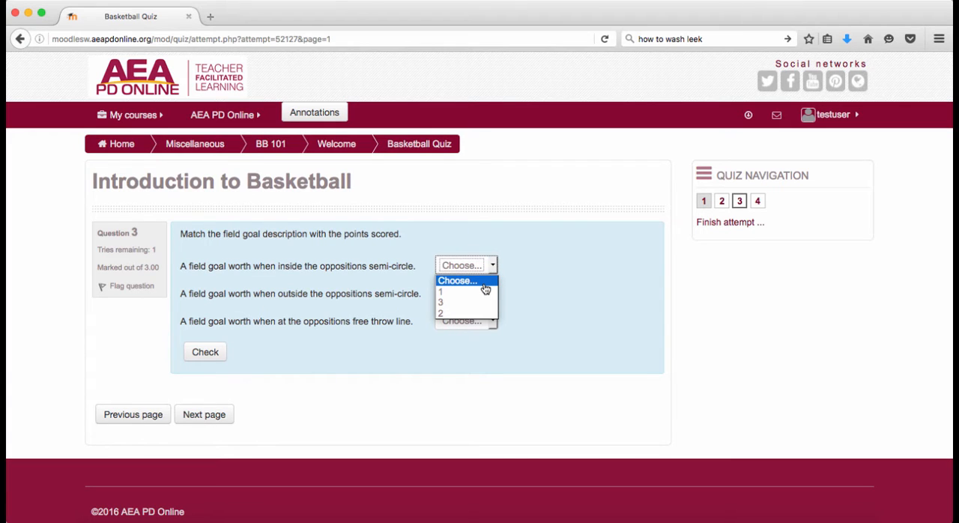
pyautogui.click(469, 314)
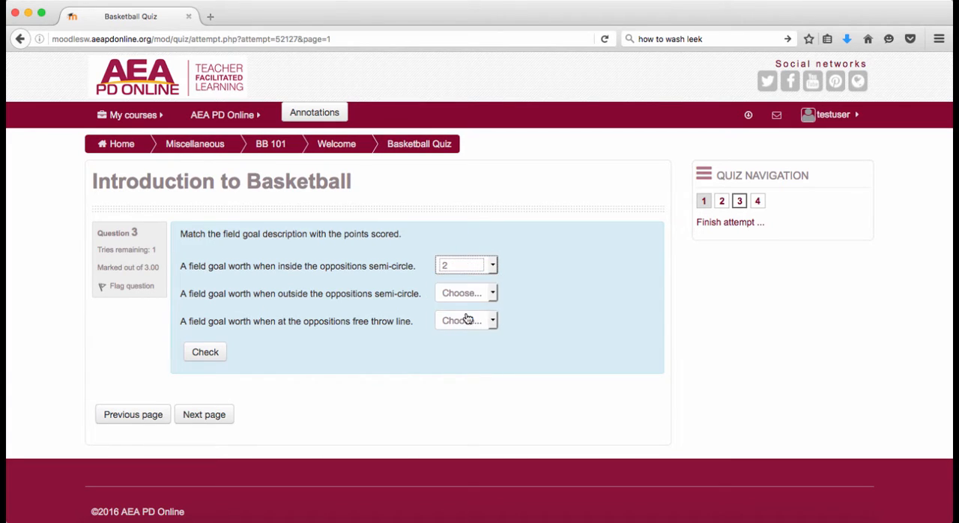
pyautogui.click(494, 297)
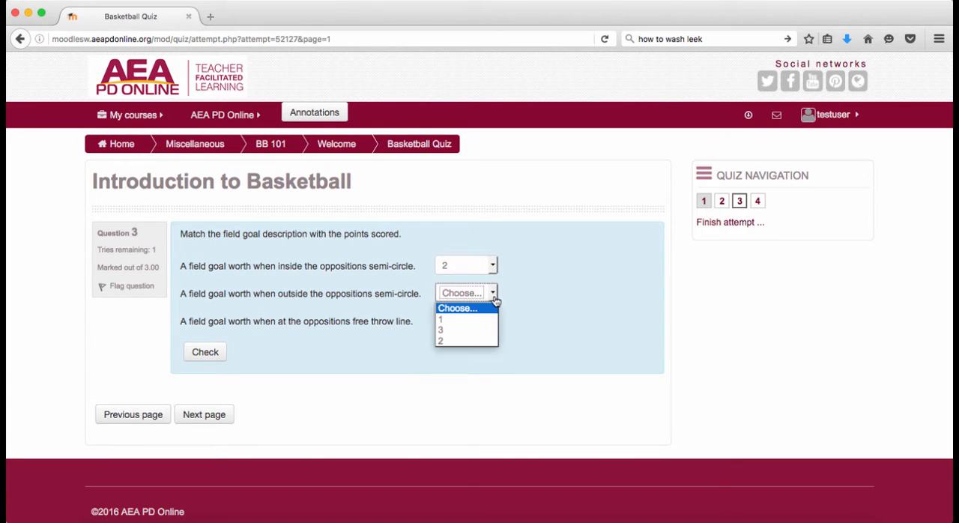
pyautogui.click(473, 341)
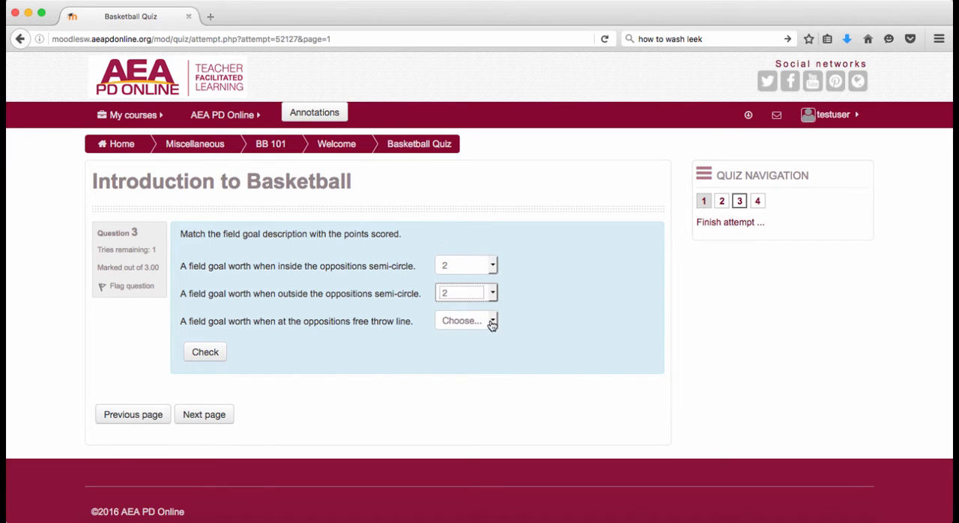
pyautogui.click(491, 322)
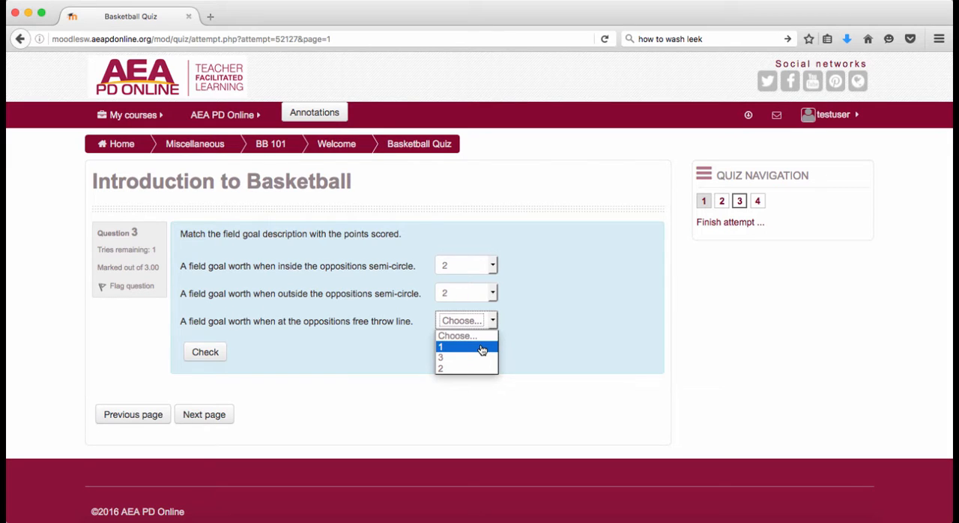
pyautogui.click(481, 349)
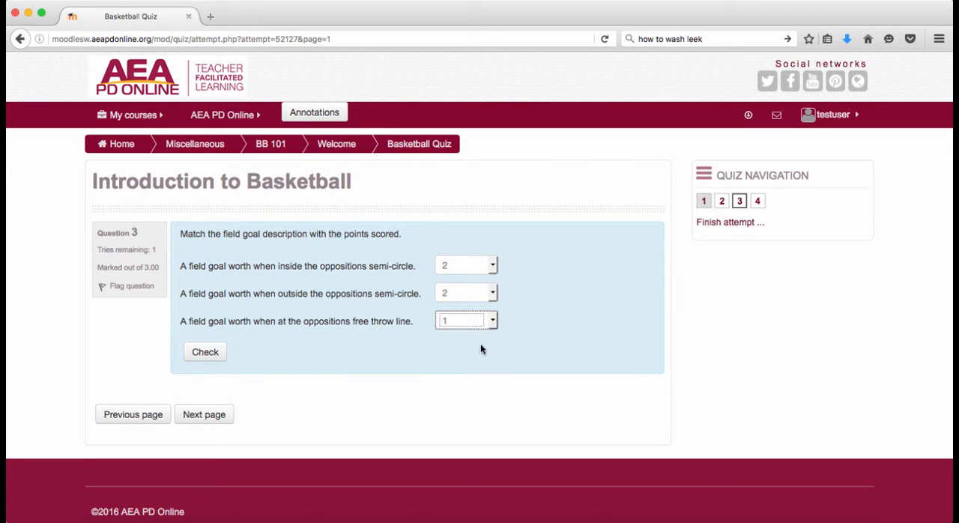
pyautogui.click(201, 416)
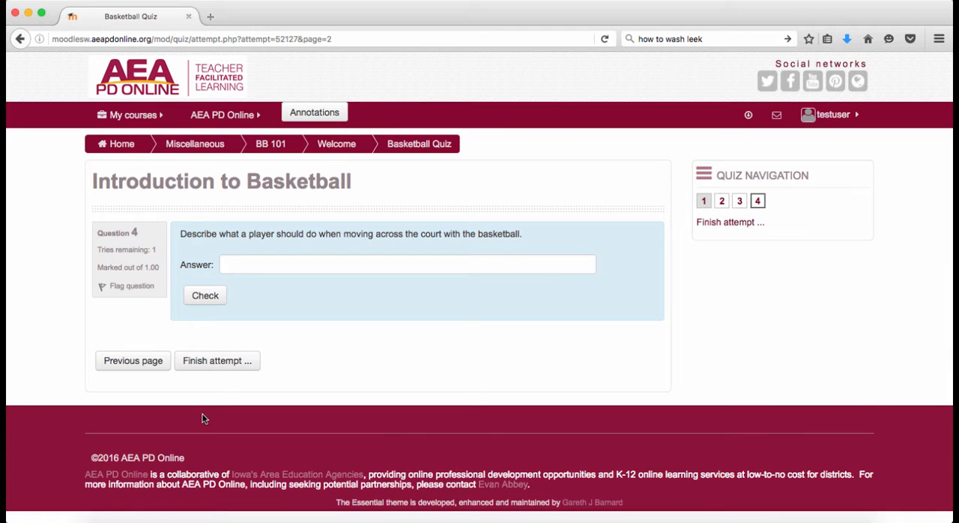
# - Answer question 4 with "Dribble the ball."
pyautogui.click(256, 271)
pyautogui.write('bble the bal')
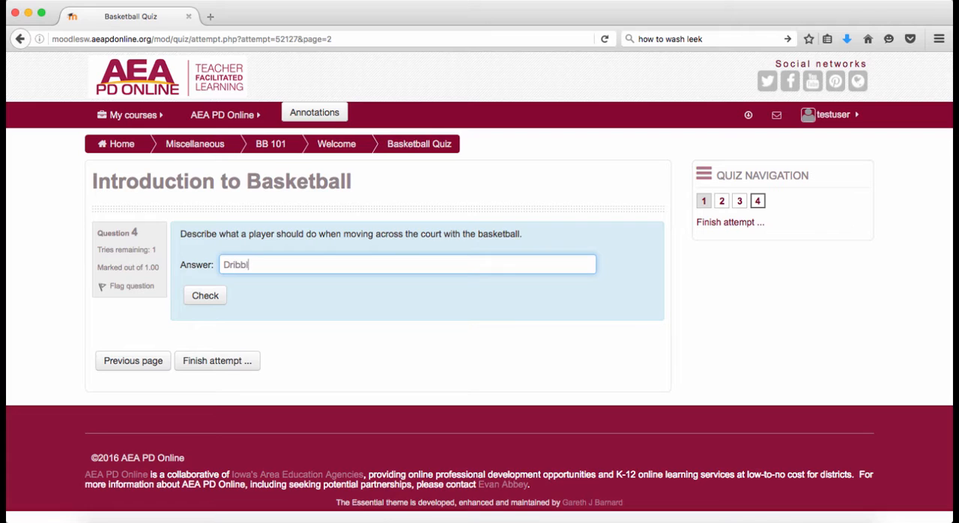
pyautogui.write('l.')
# - Finish the quiz attempt and submit all answers, confirming the submission
pyautogui.click(199, 367)
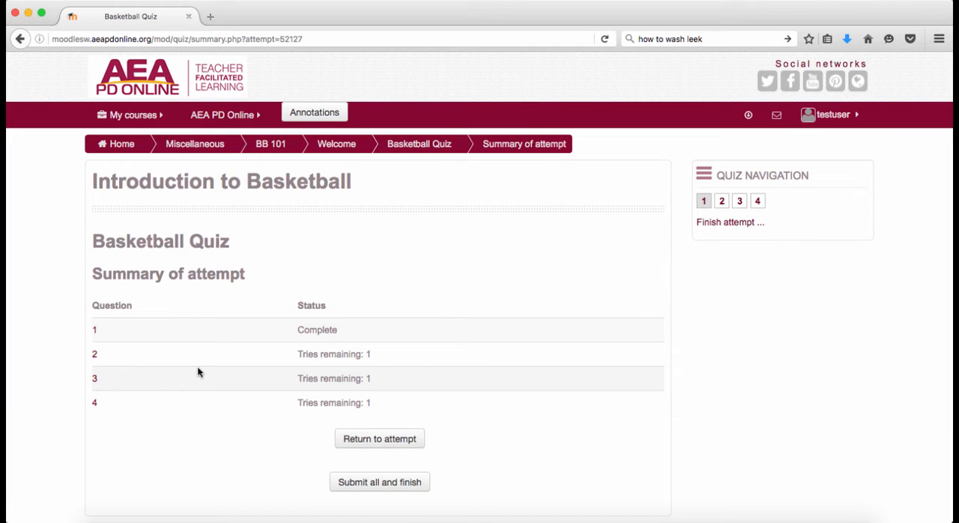
pyautogui.click(376, 485)
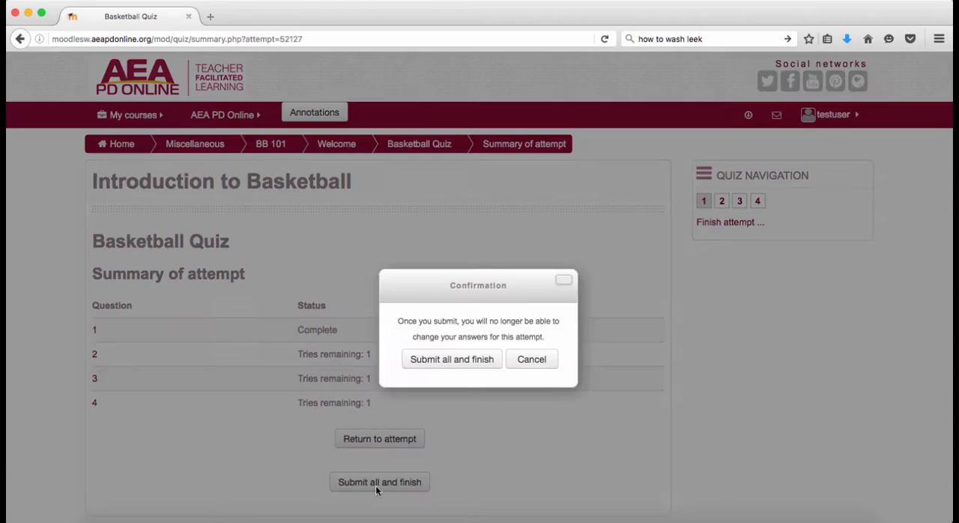
pyautogui.click(469, 359)
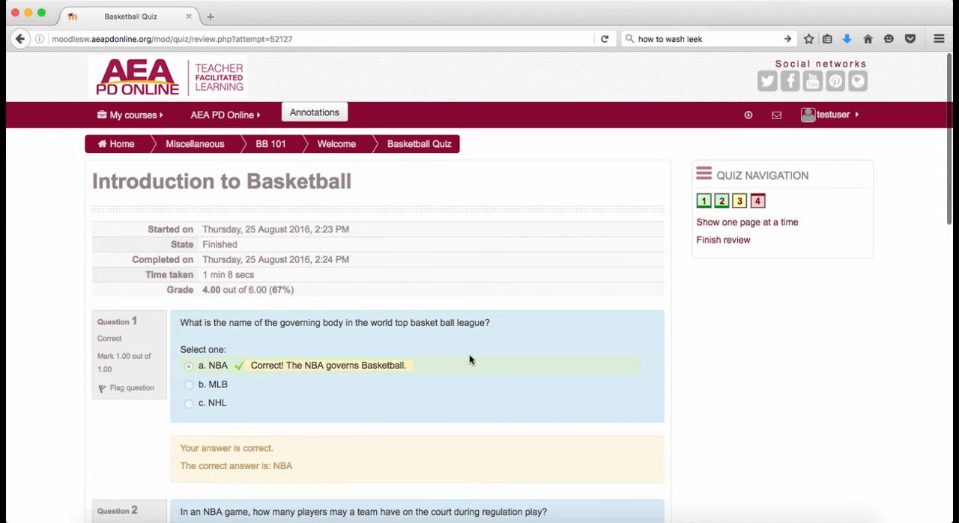
# - Review the submitted attempt's grade, marks and feedback for all four questions
pyautogui.scroll(-2, 469, 360)
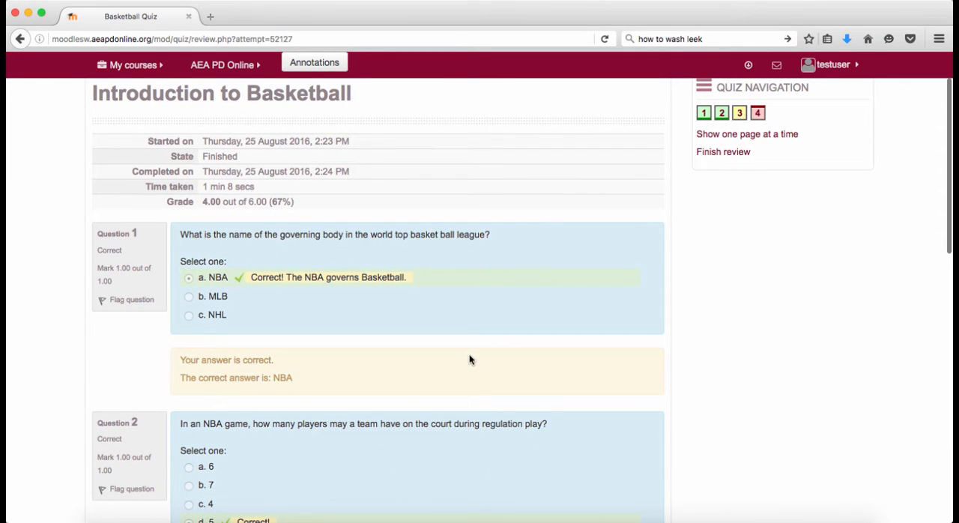
pyautogui.scroll(-2, 469, 360)
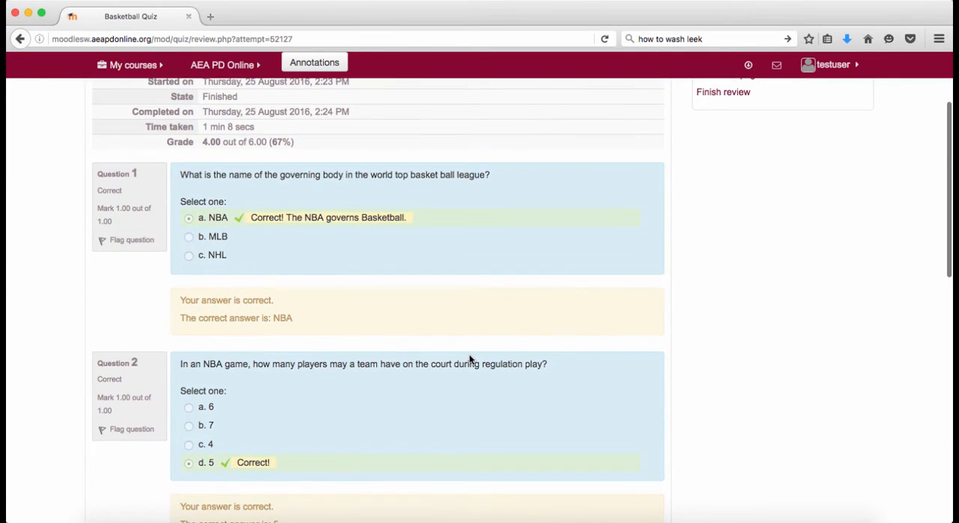
pyautogui.scroll(-1, 469, 360)
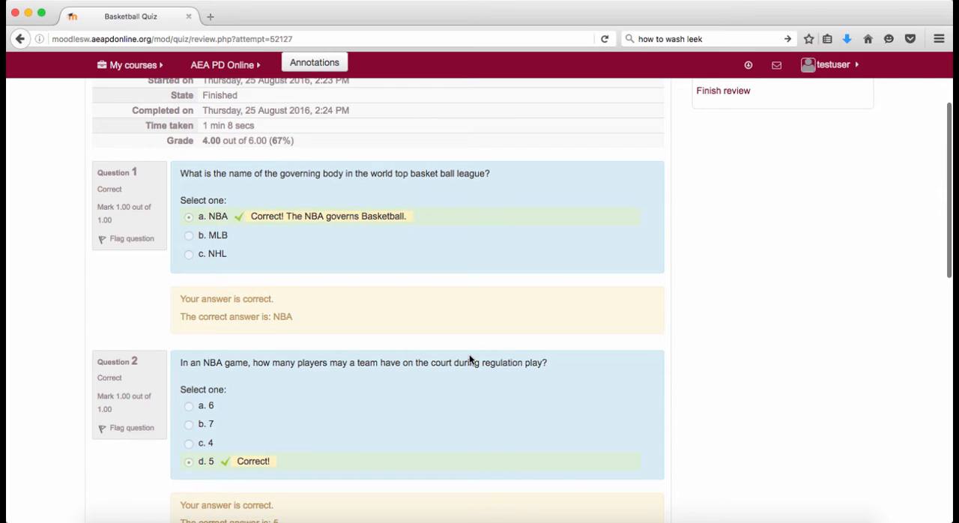
pyautogui.scroll(-2, 470, 359)
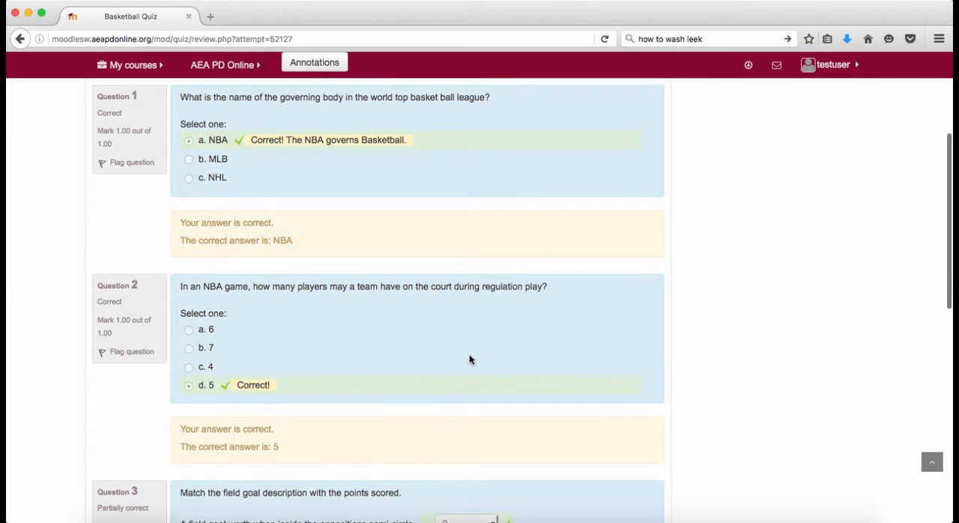
pyautogui.scroll(-5, 469, 360)
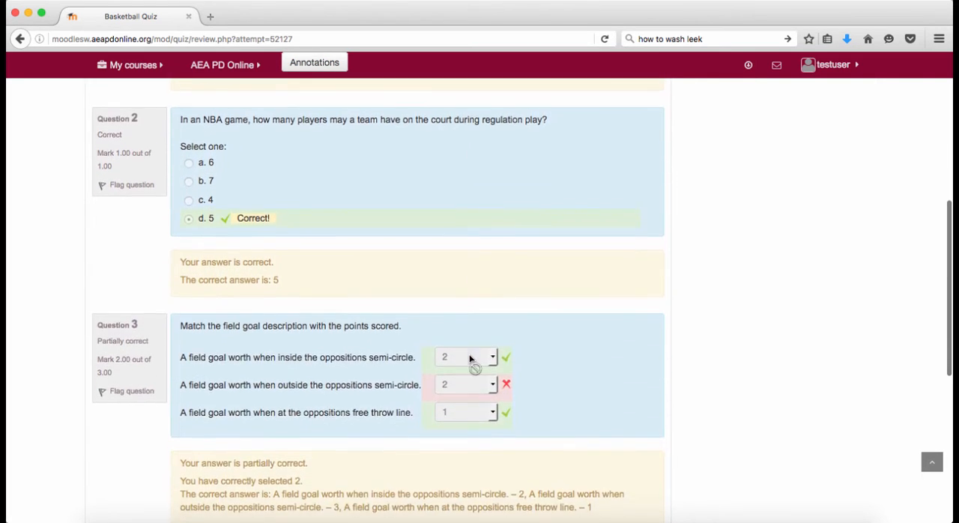
pyautogui.scroll(-1, 470, 359)
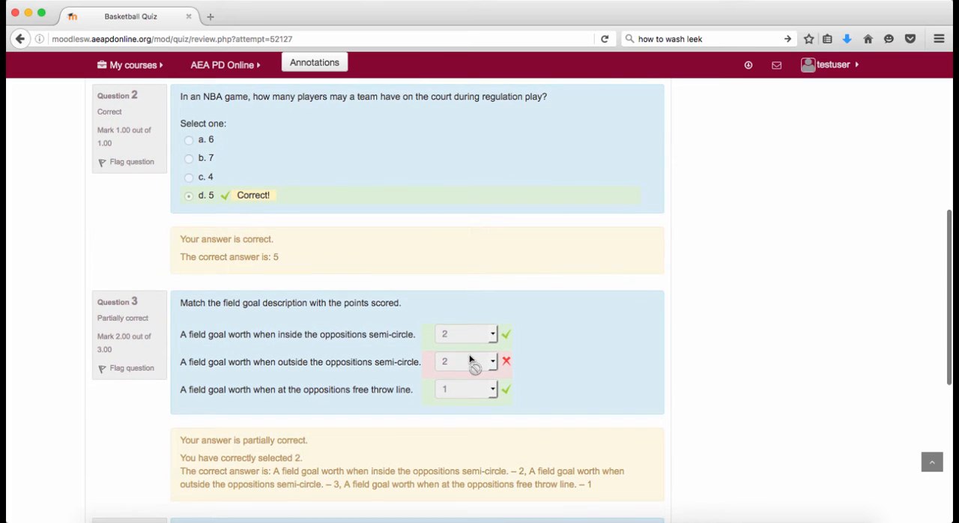
pyautogui.scroll(-1, 470, 359)
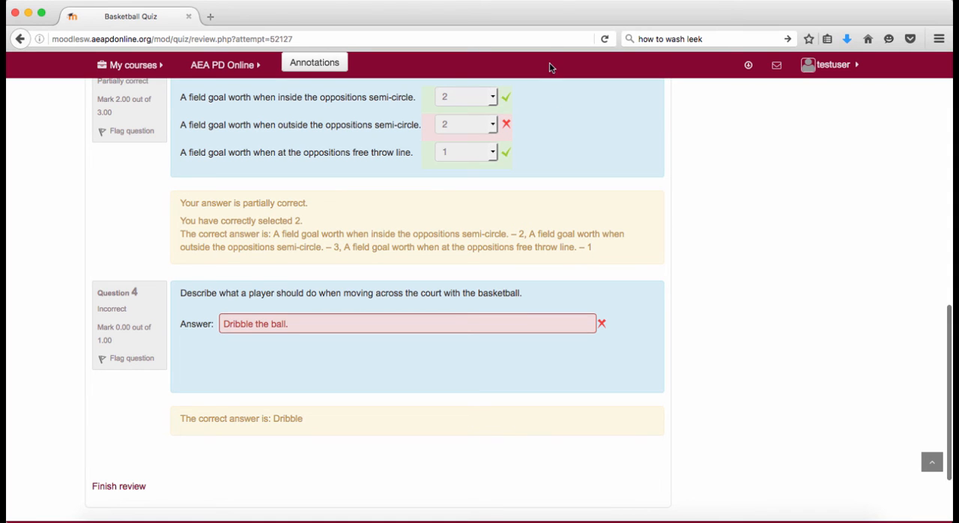
pyautogui.click(563, 1)
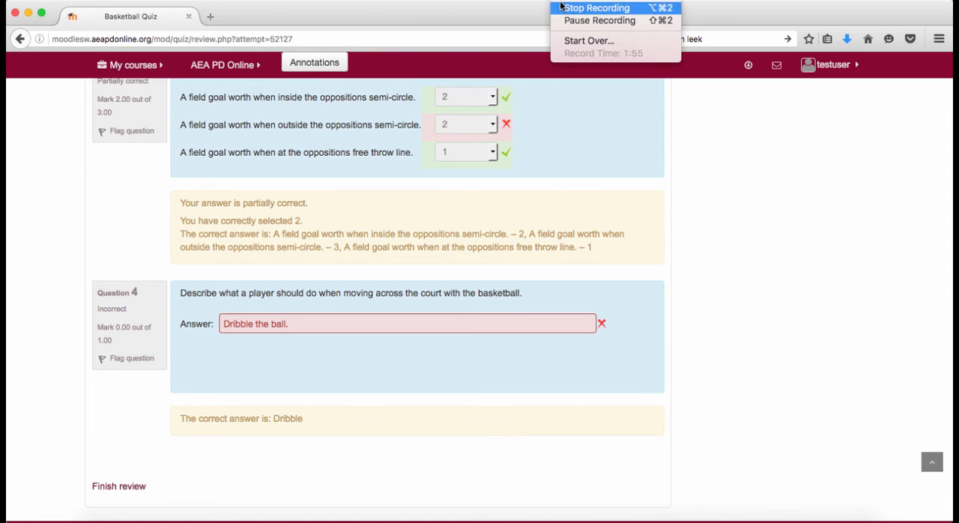